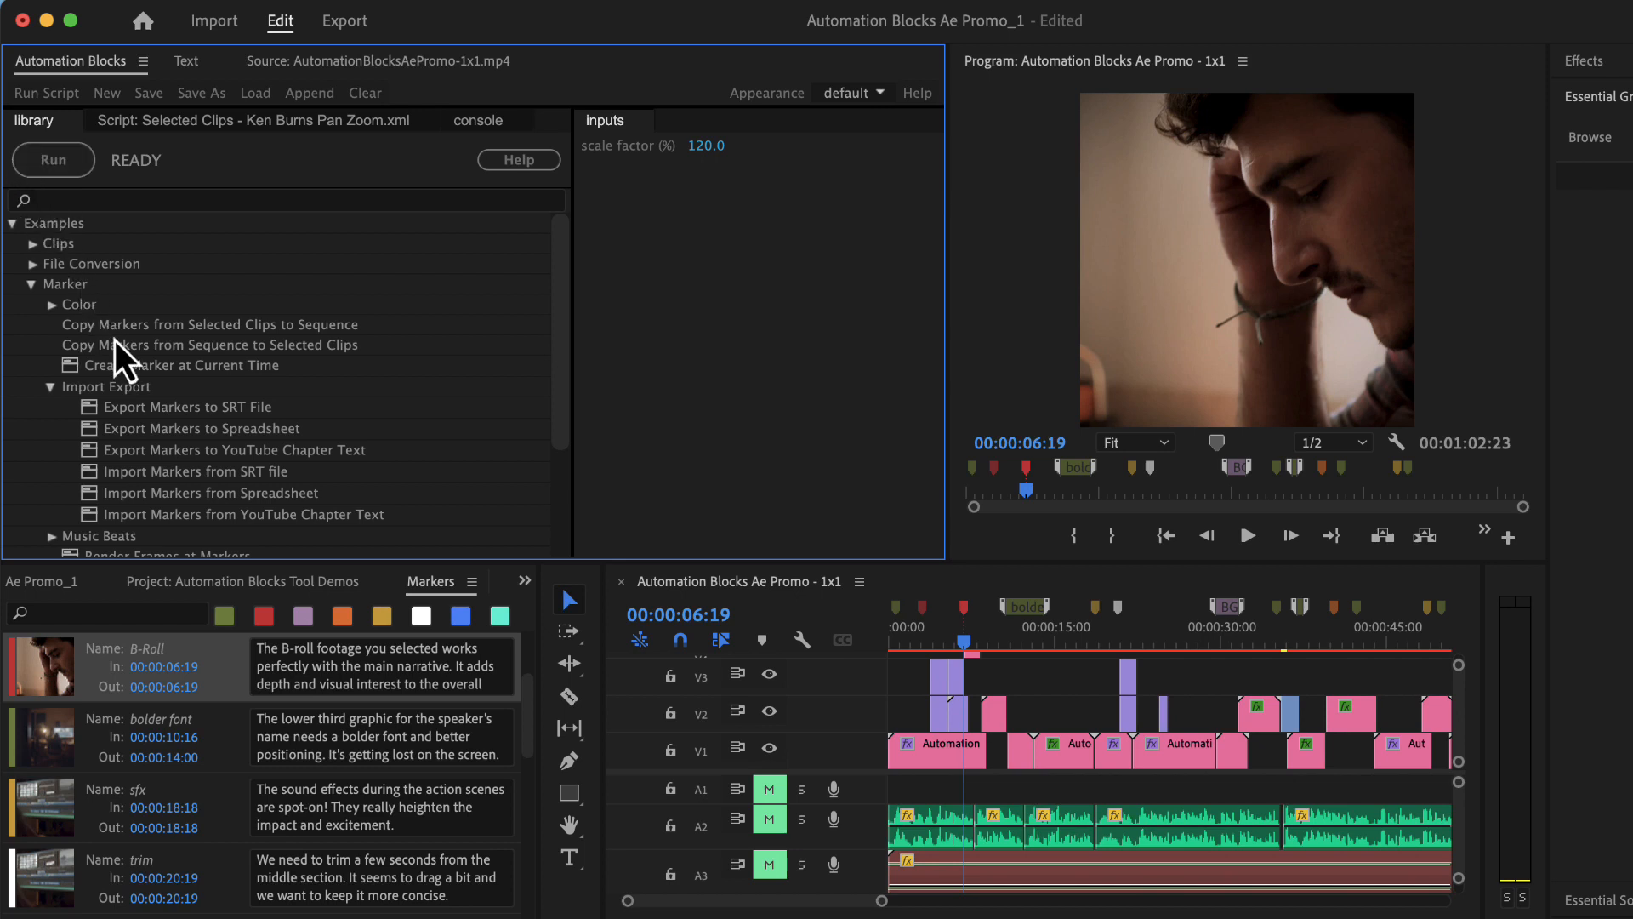
- Point the Export Markers to Spreadsheet script at a new file, my marker spreadsheet.csv
left_click(167, 429)
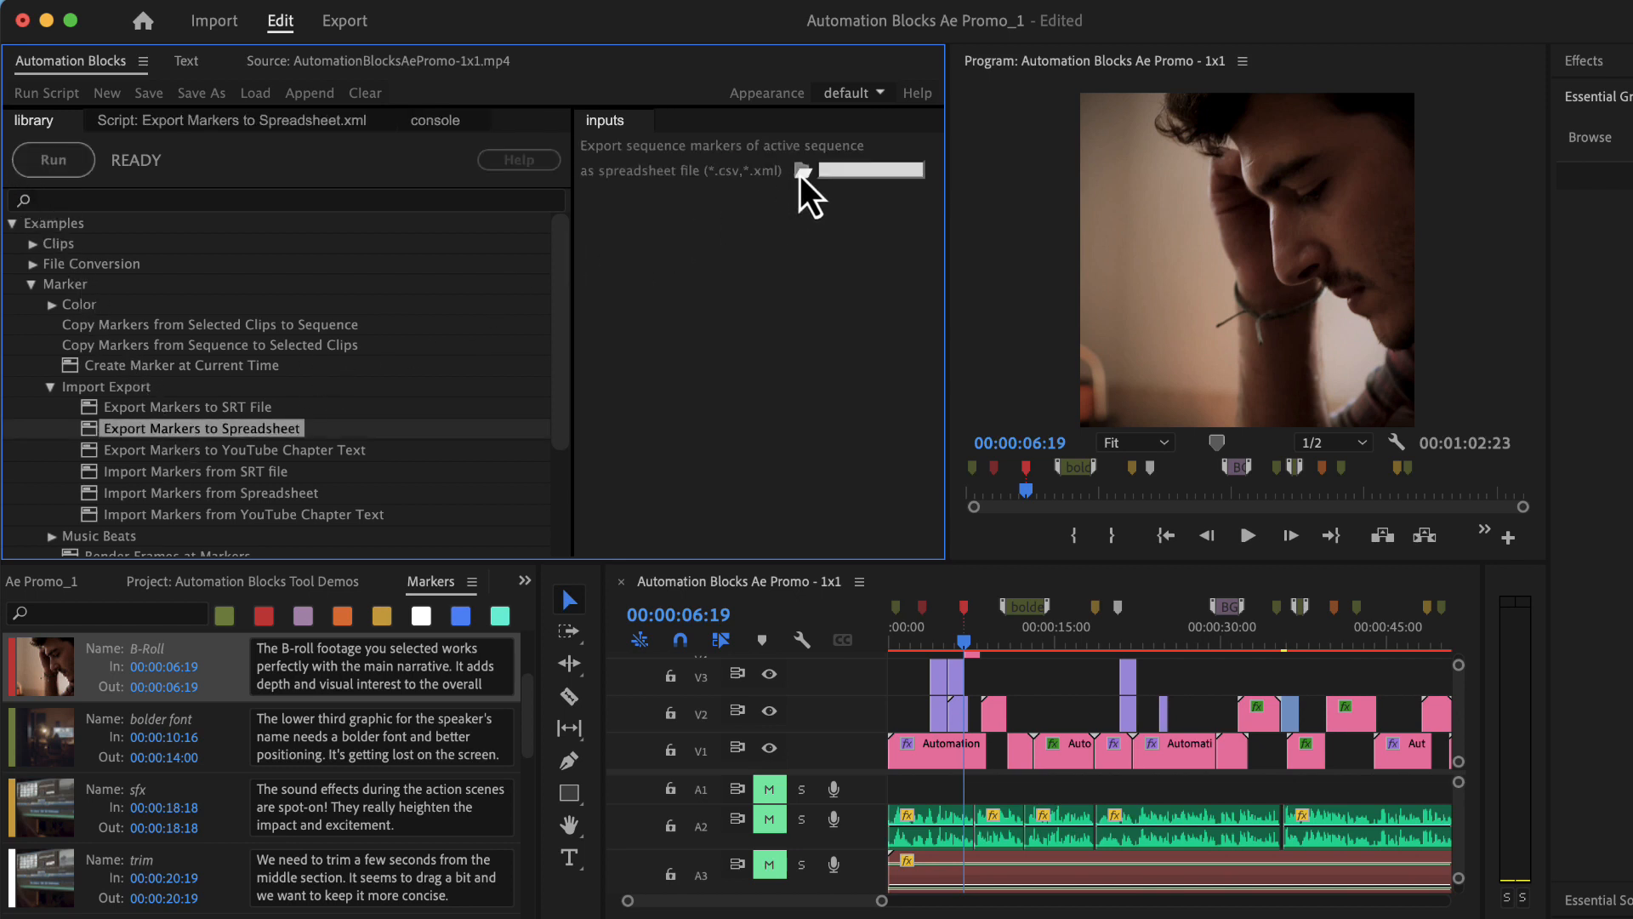
left_click(801, 175)
left_click(842, 195)
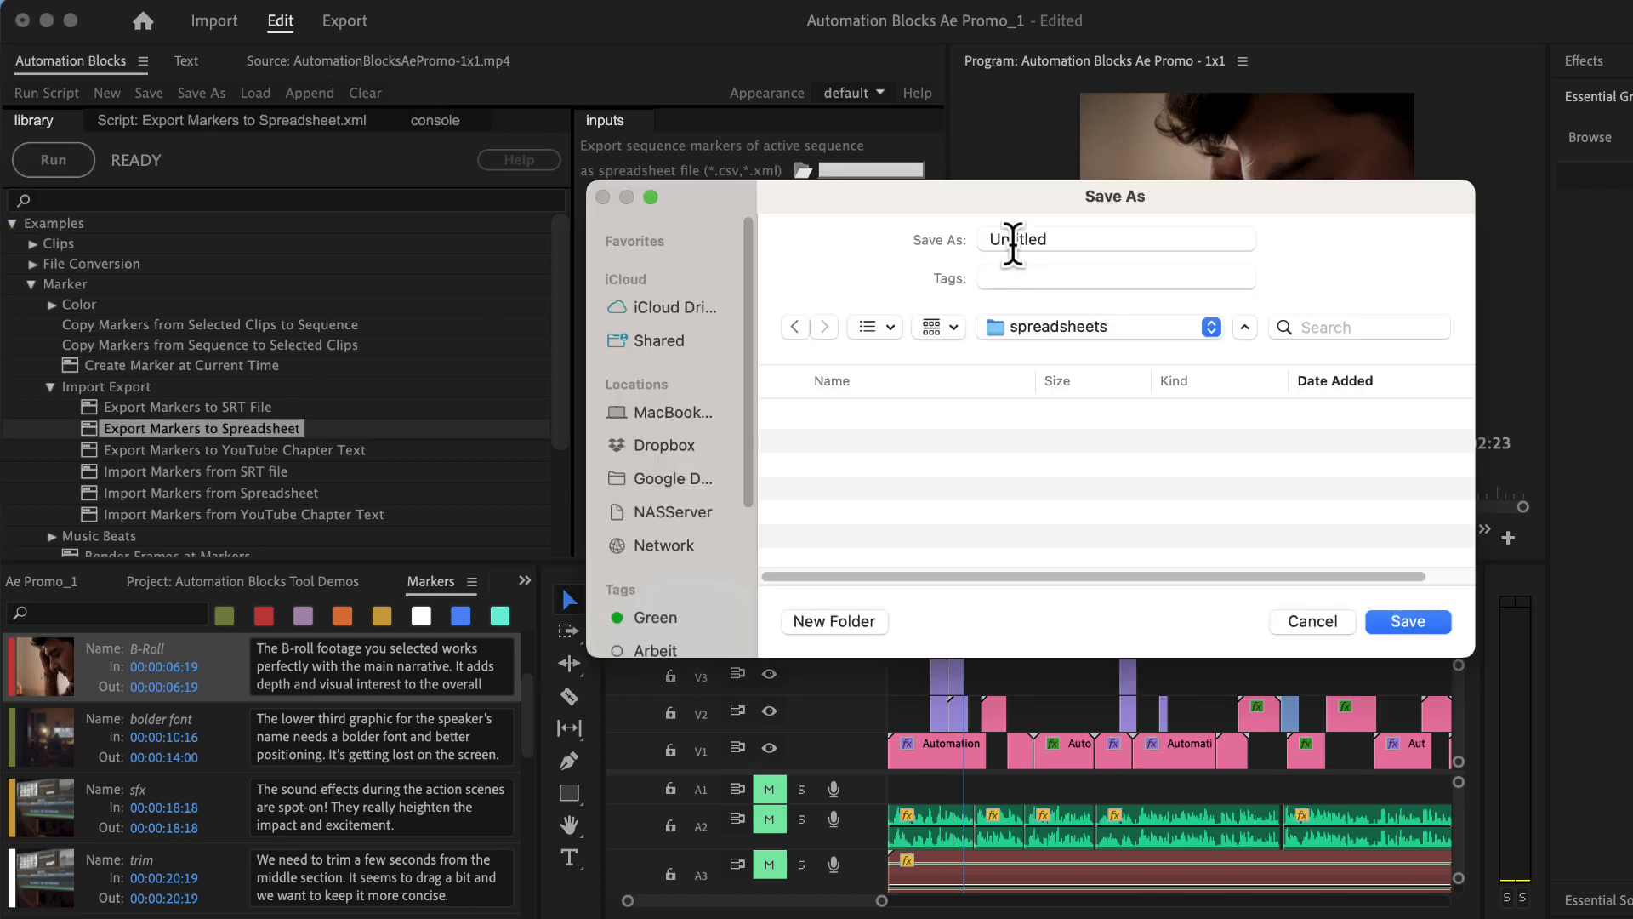
double_click(1011, 239)
type("my marker spreadsheet.cs")
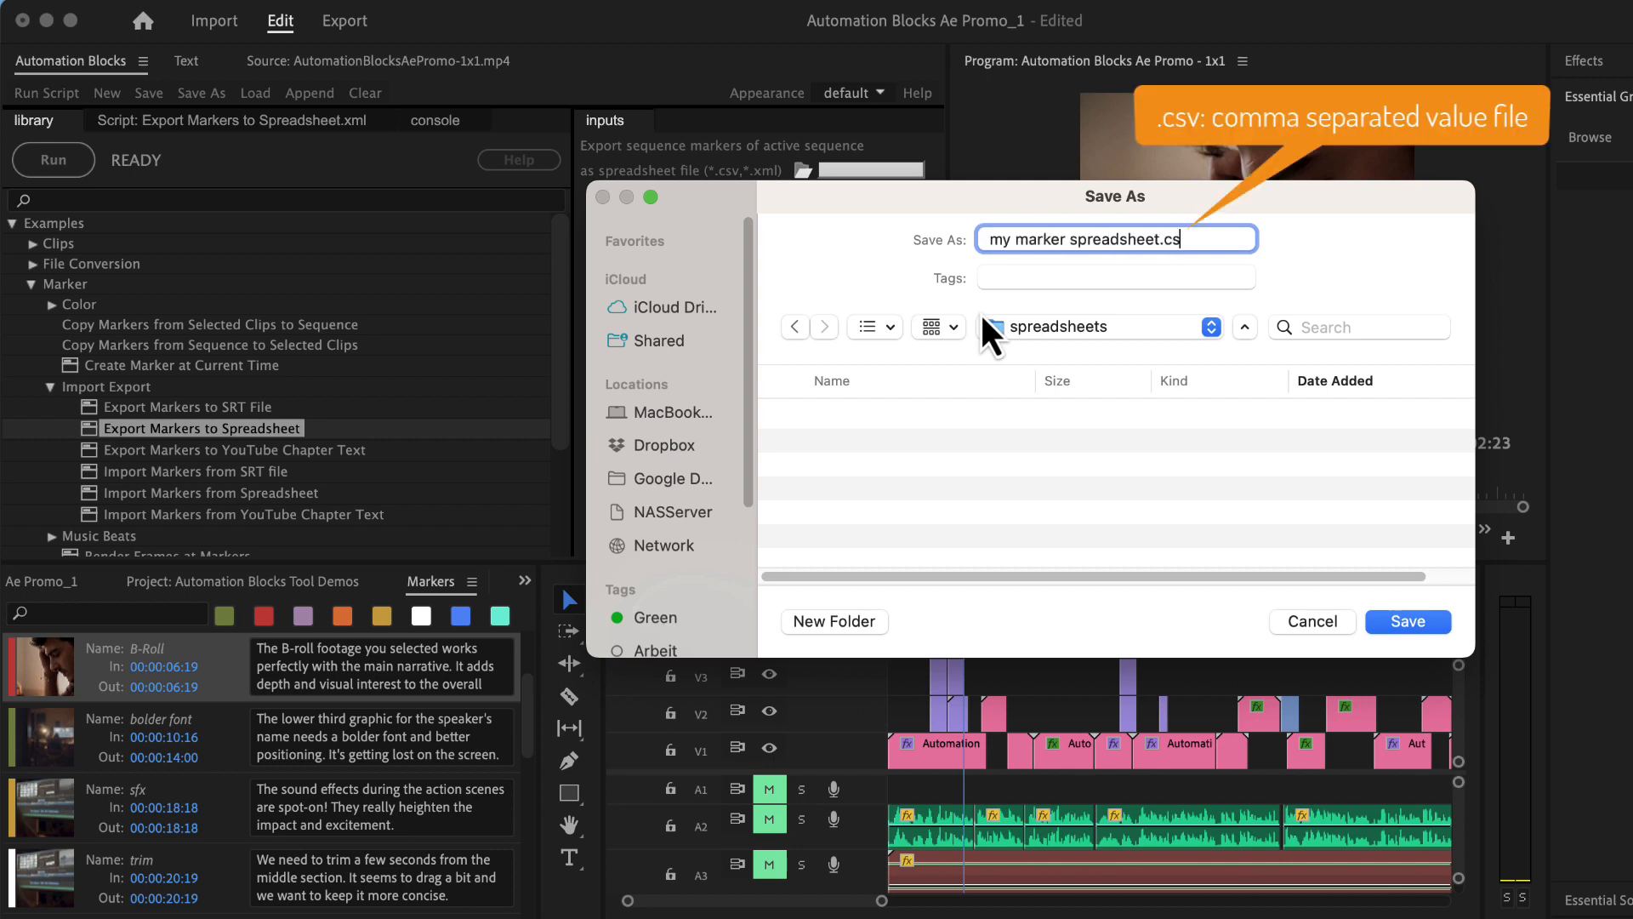
type("v")
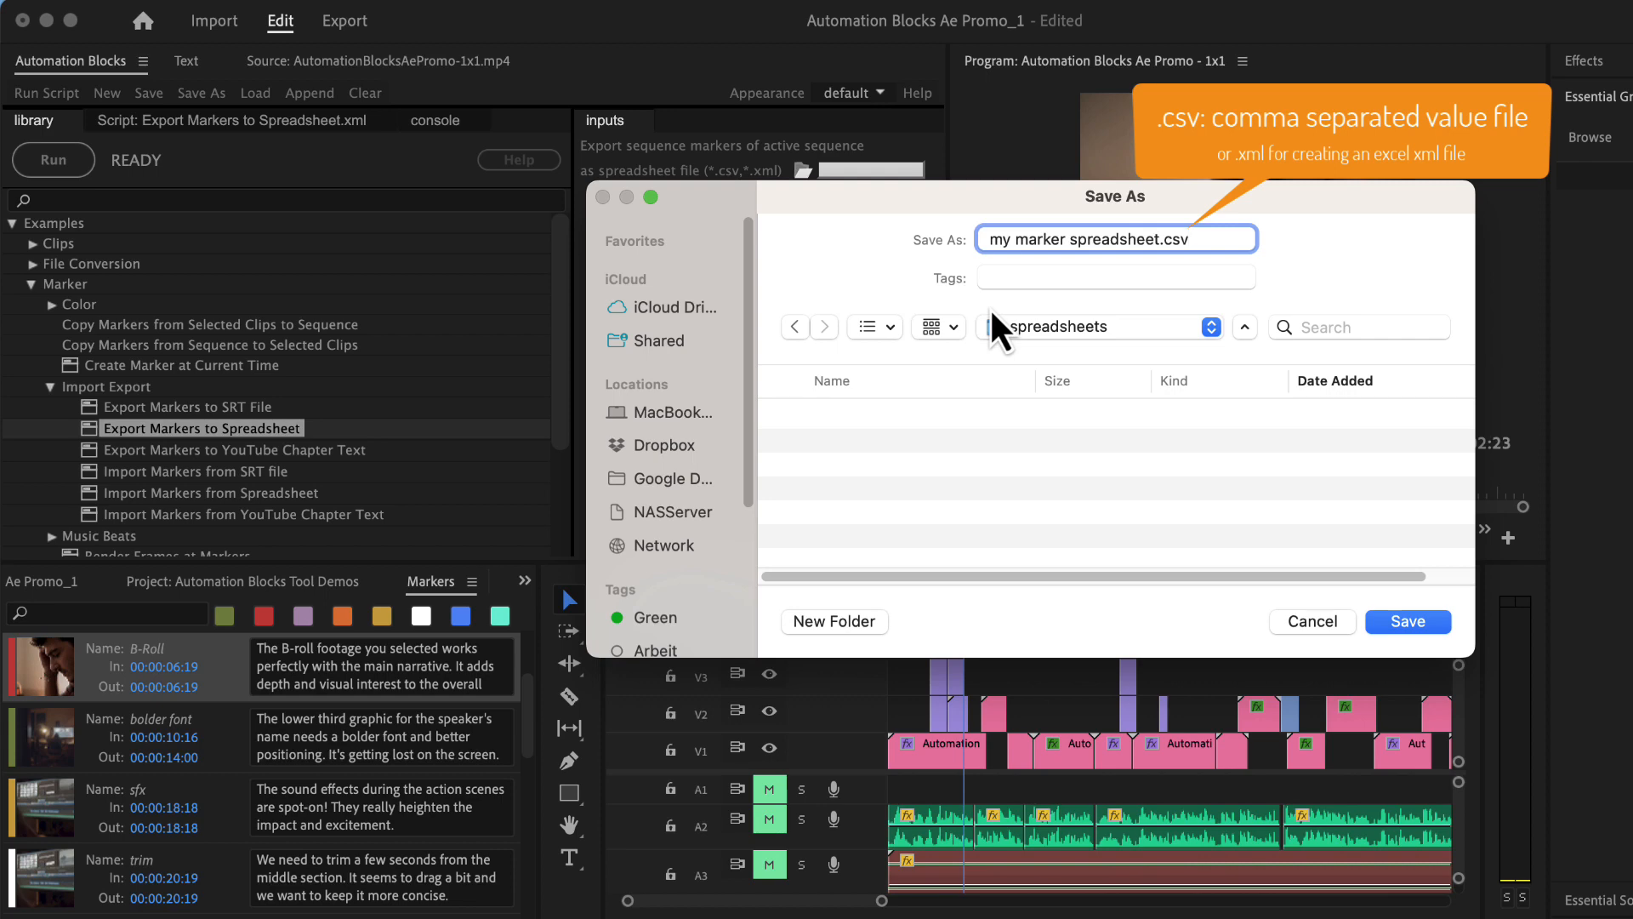
left_click(1408, 621)
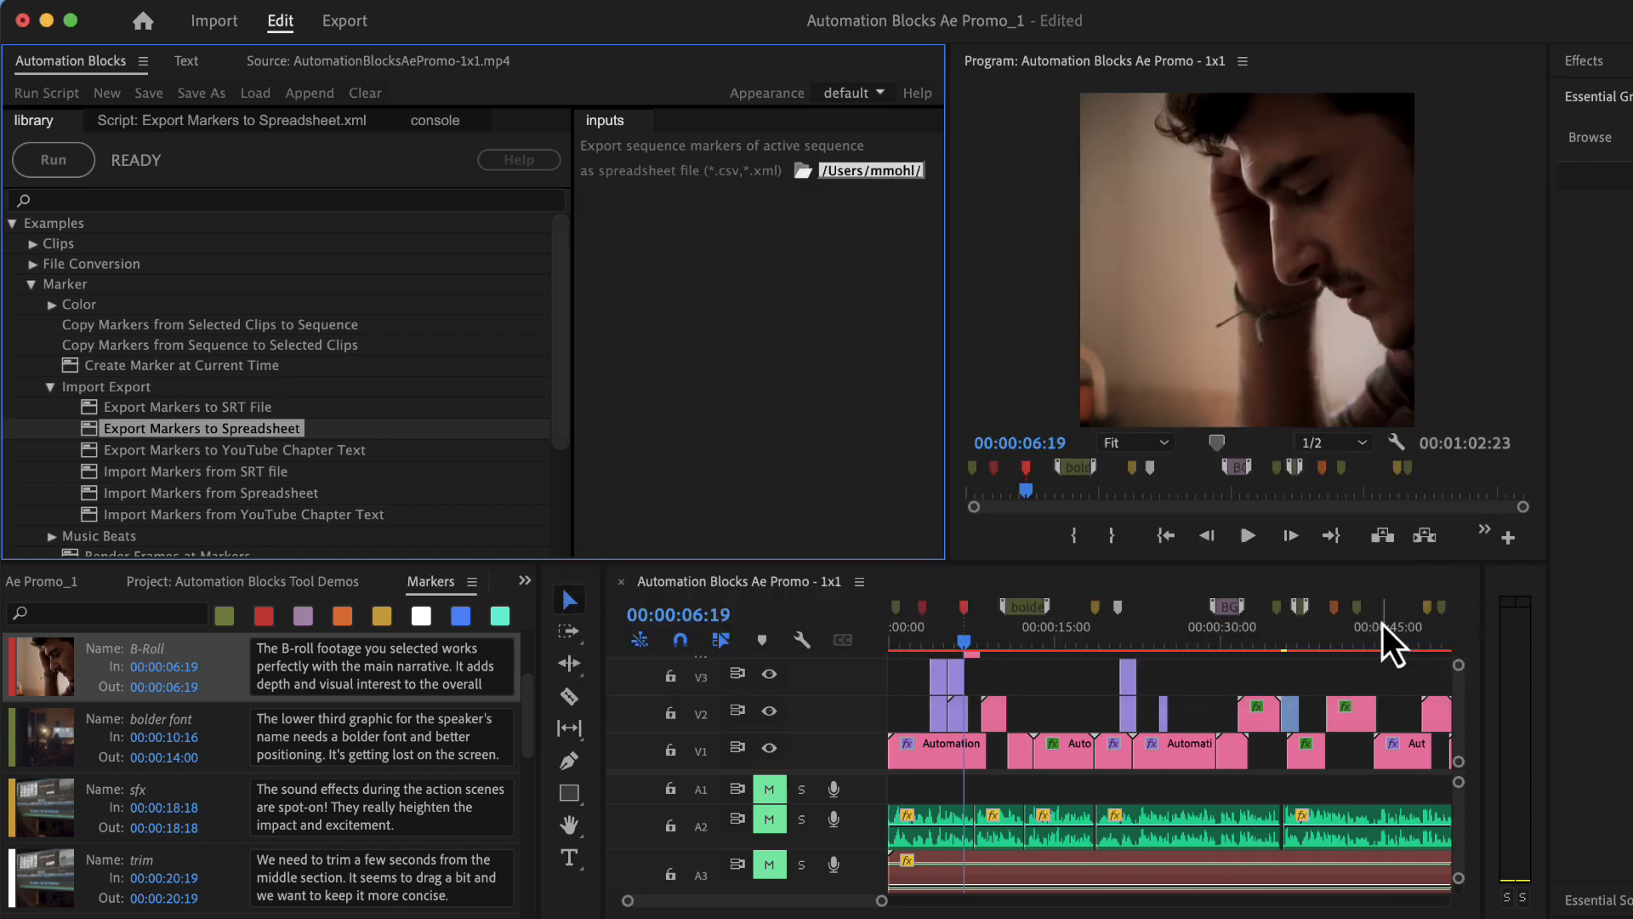
- Run the export, then in Calc change the Intro comment in C2 to start 'Not so great work'
left_click(53, 160)
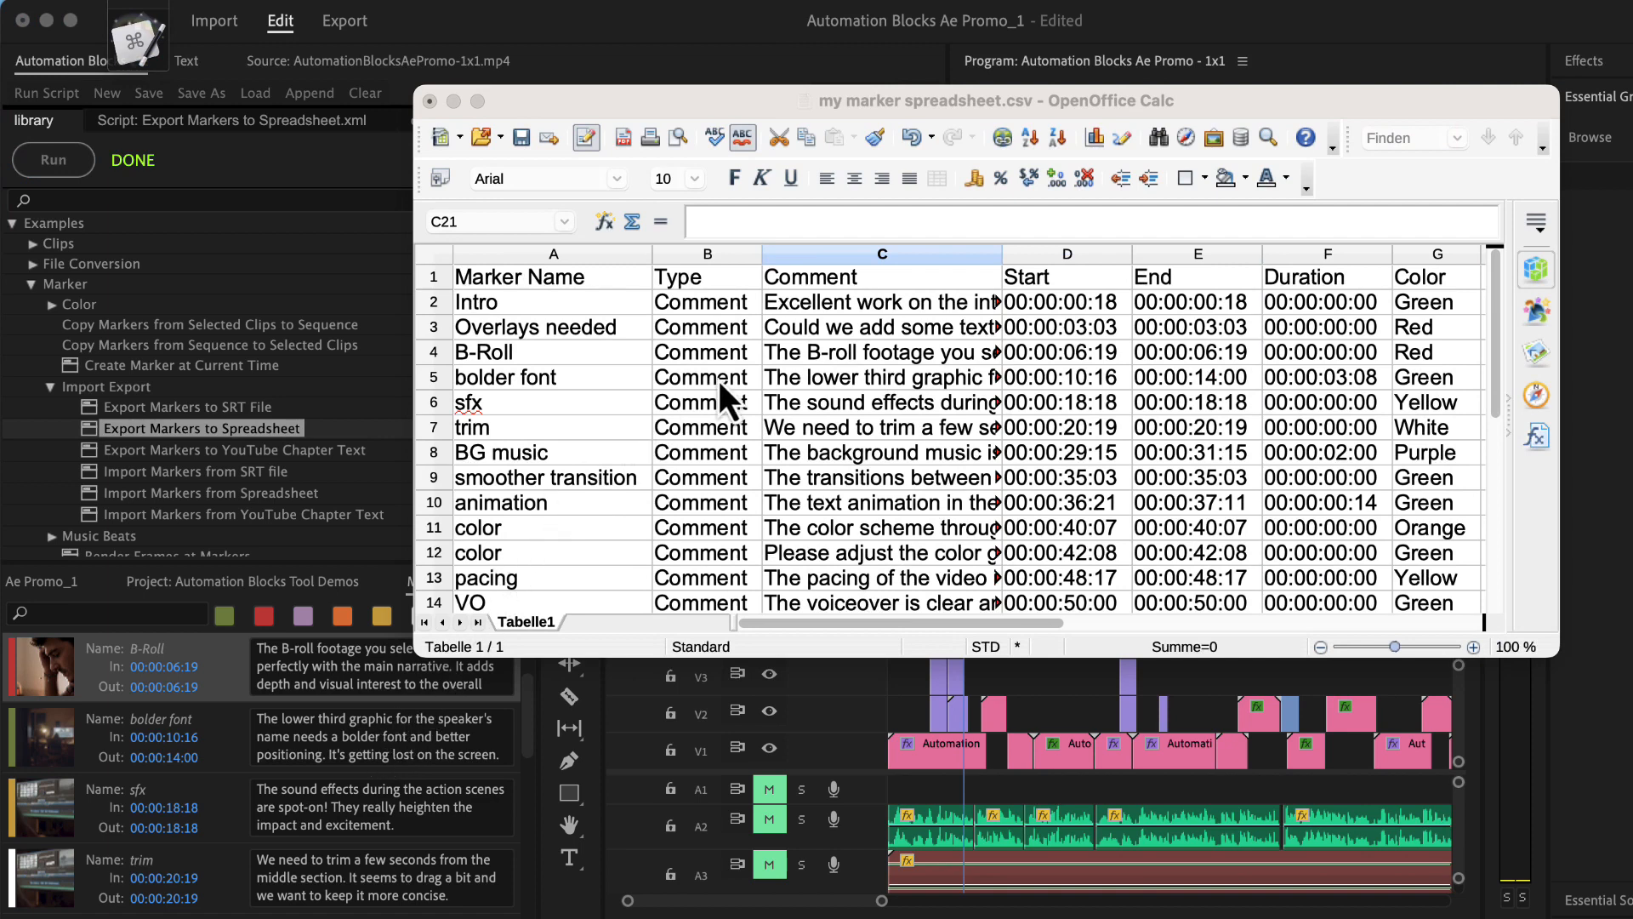
double_click(820, 309)
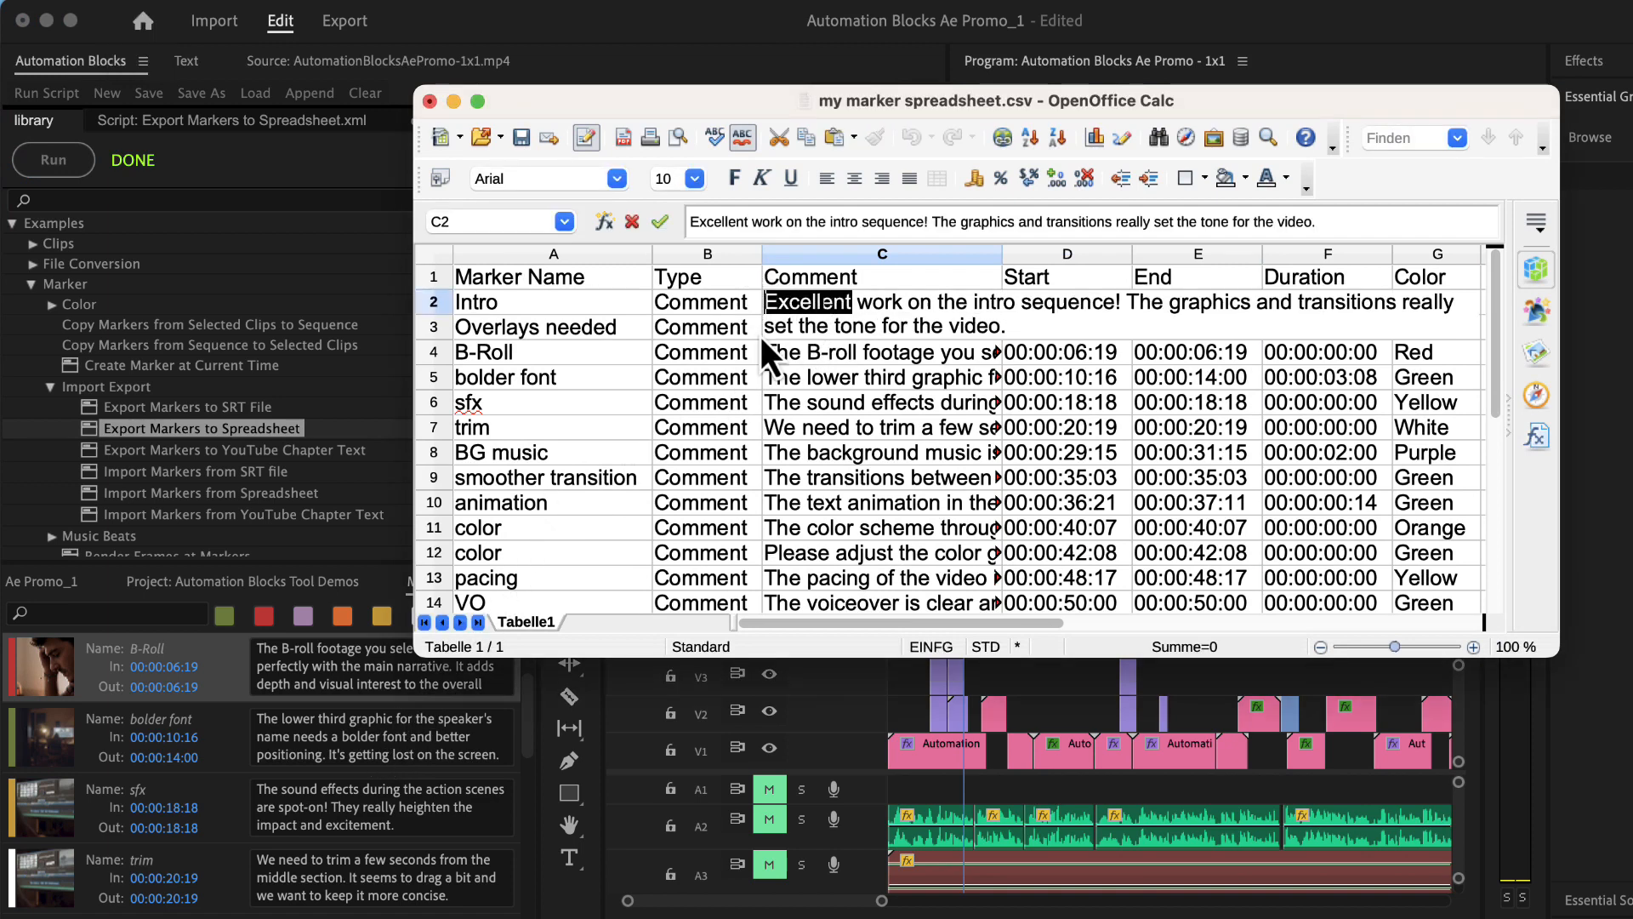
type("Not so great")
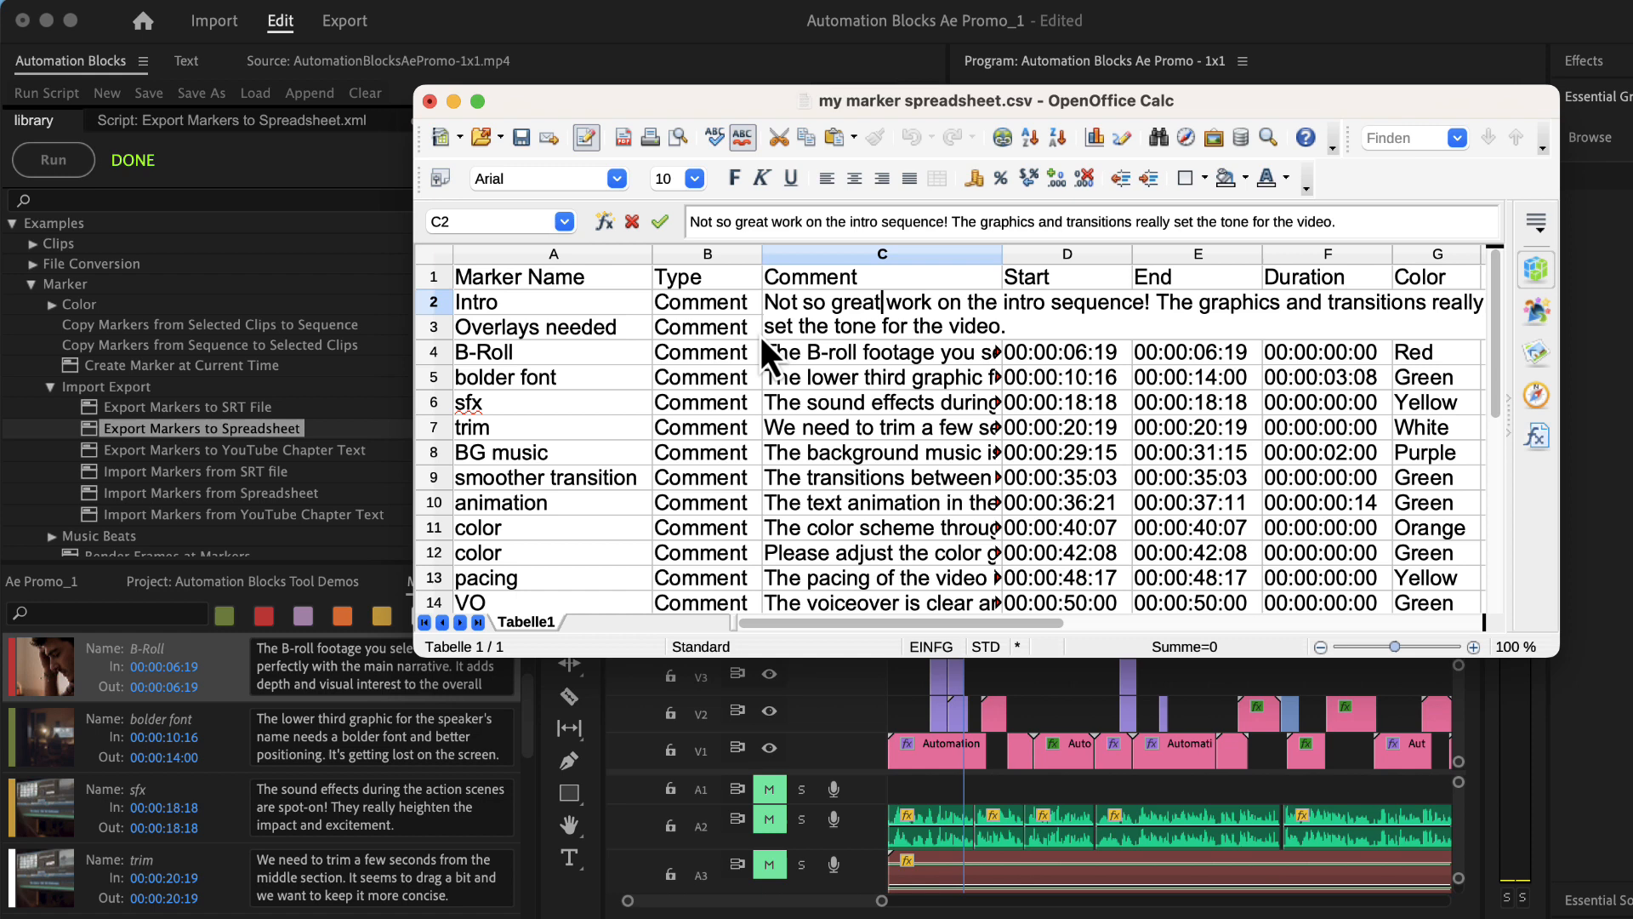
key("Return")
left_click(1417, 804)
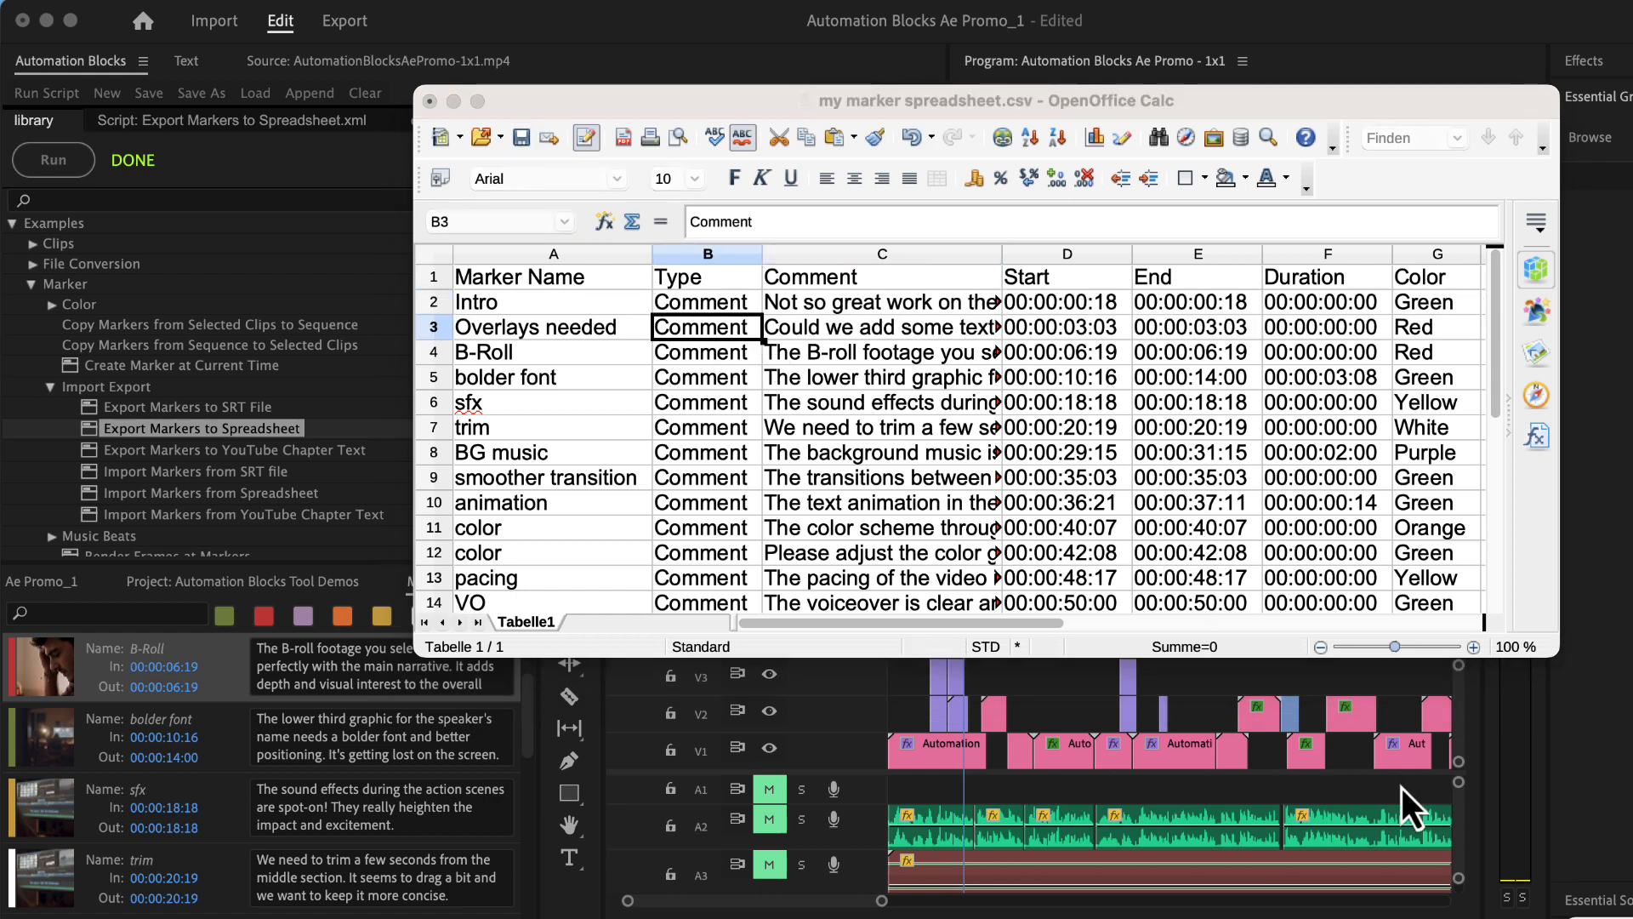
- Clear all sequence markers and load the Import Markers from Spreadsheet script
left_click(467, 17)
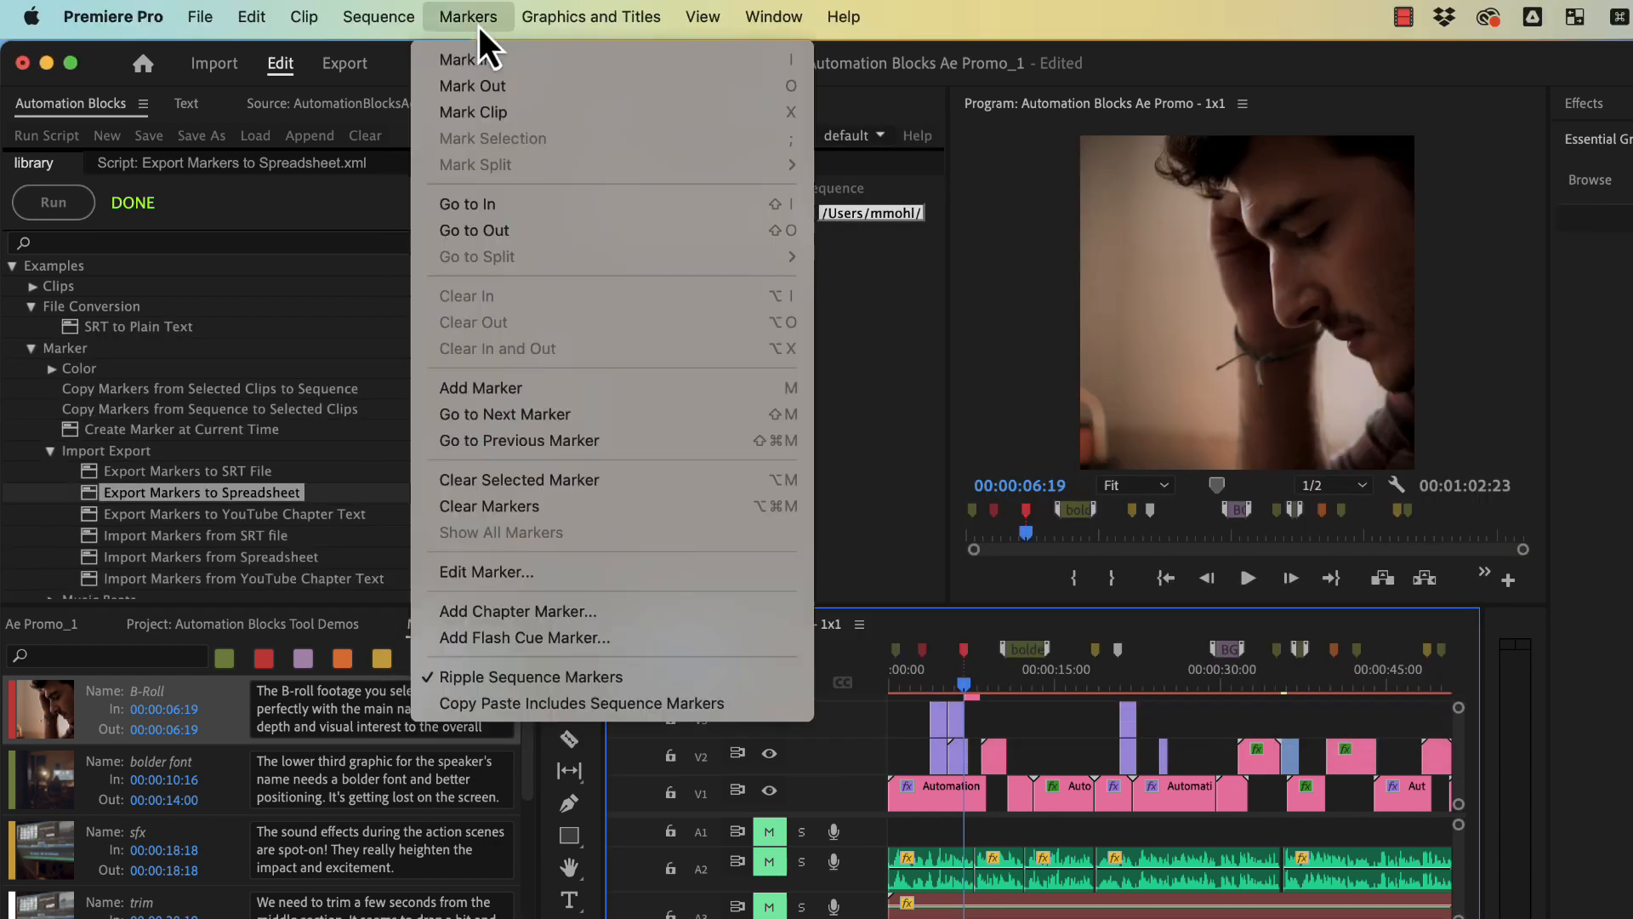
left_click(515, 505)
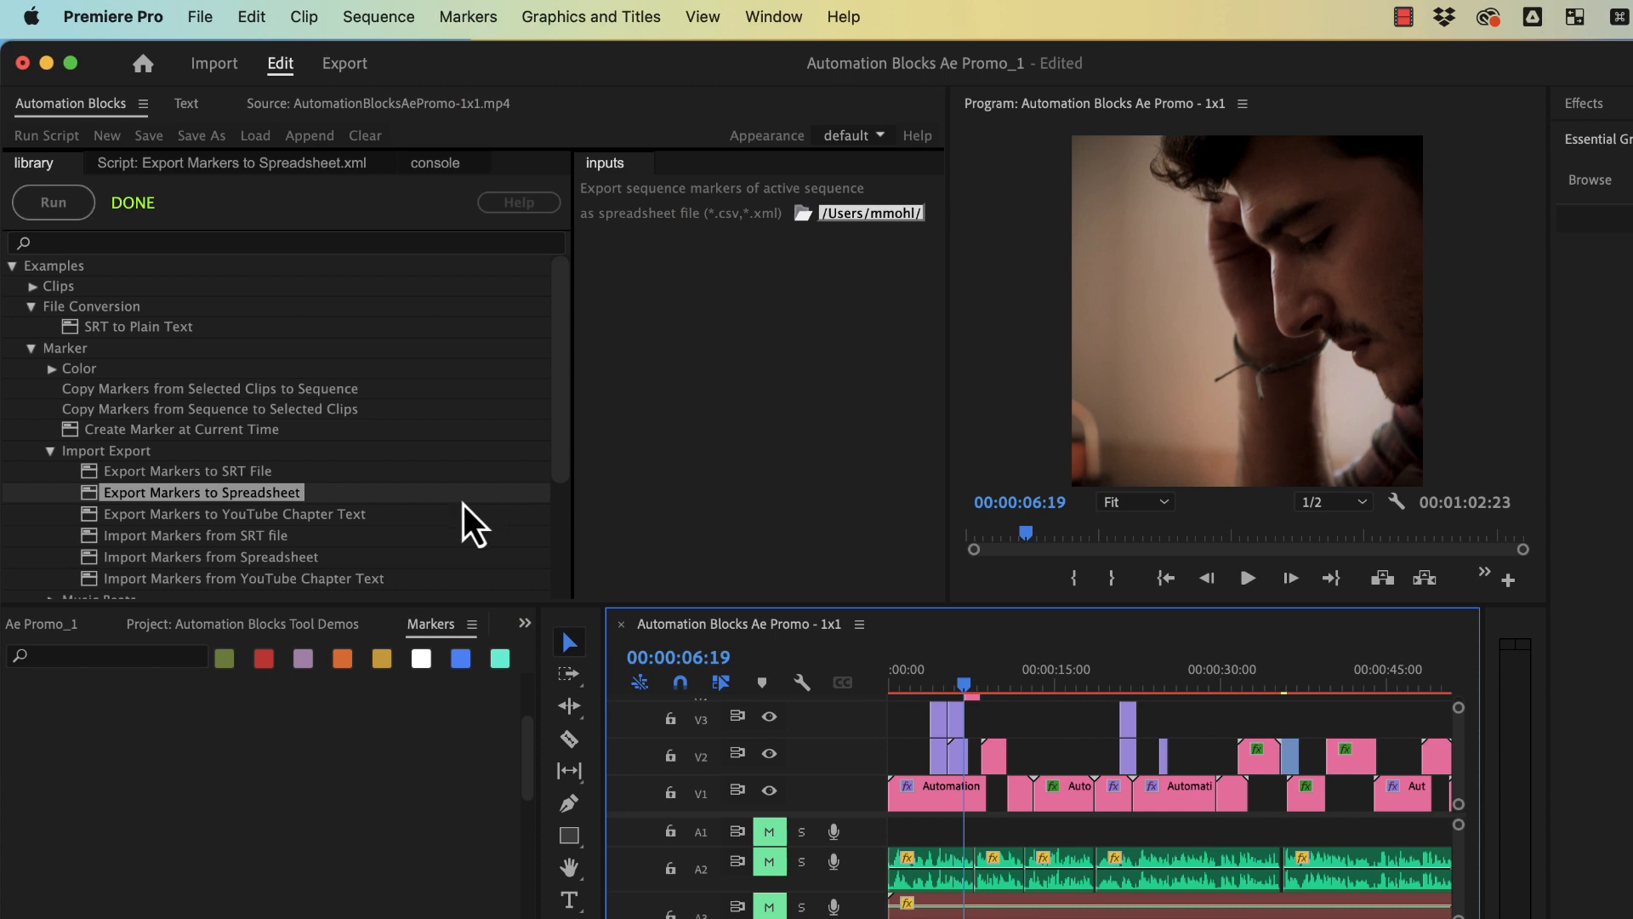
left_click(251, 558)
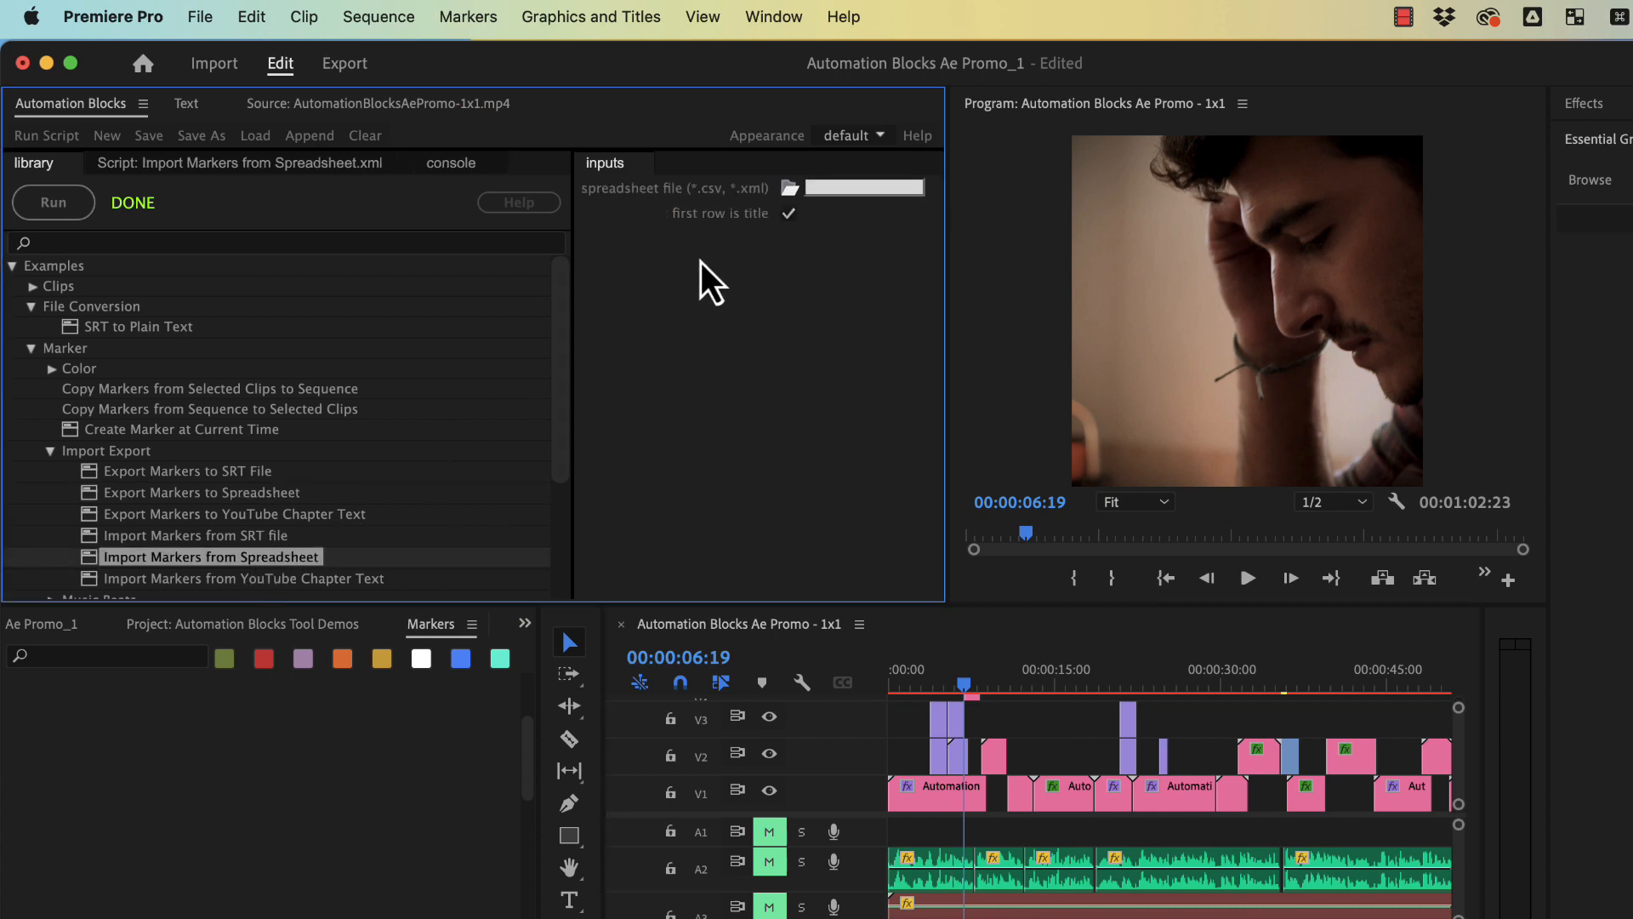
left_click(789, 190)
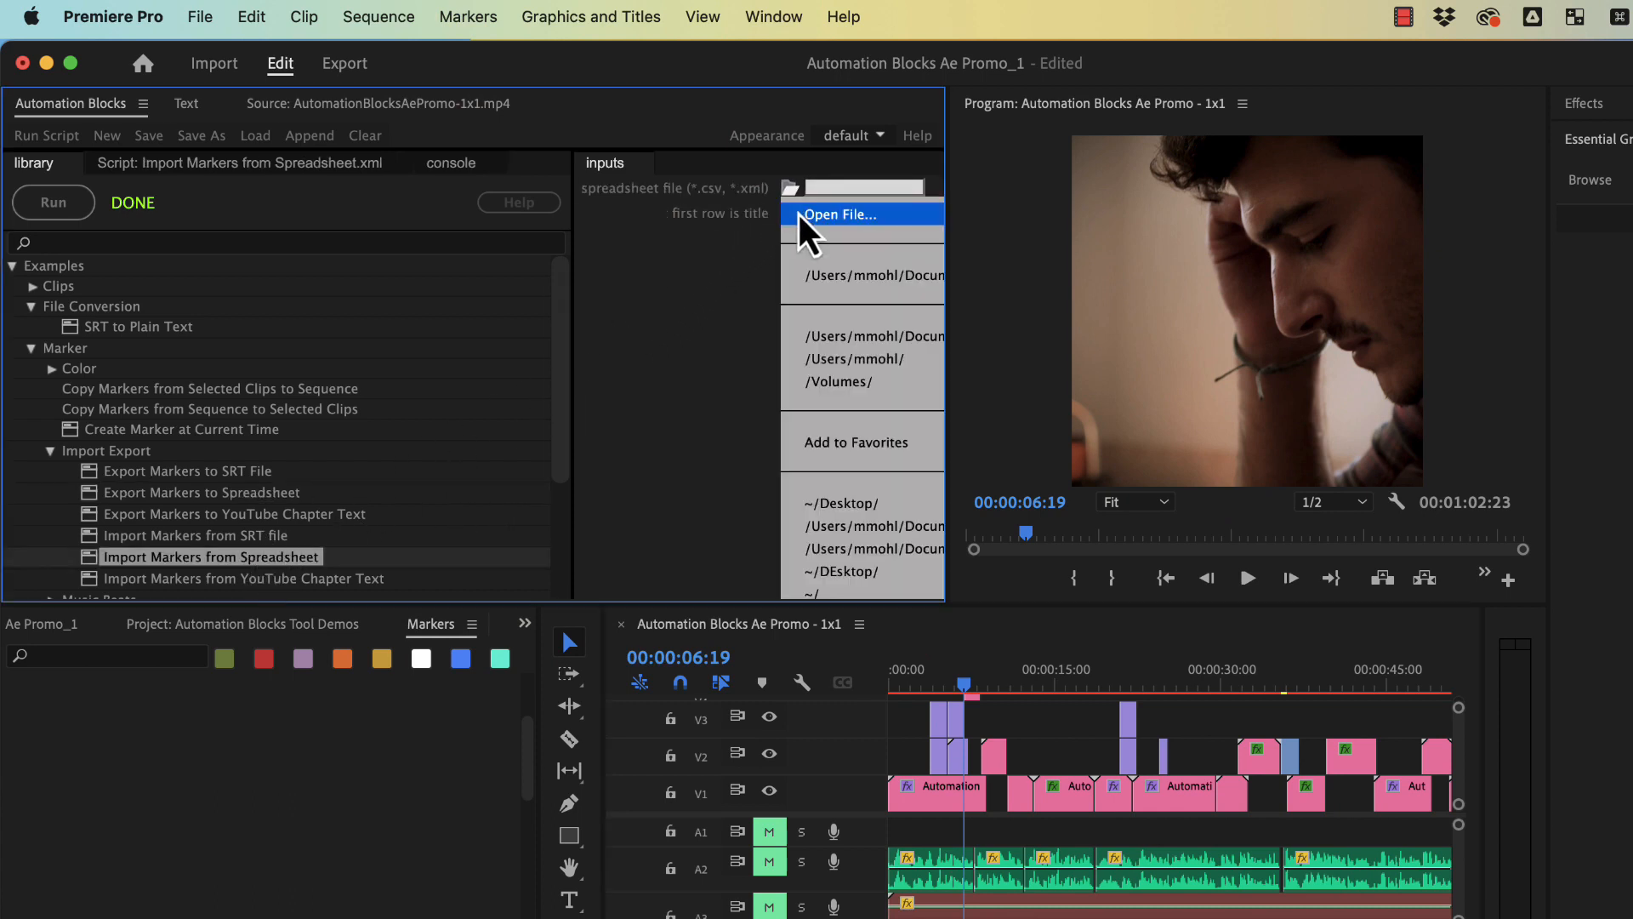
- Import markers from my marker spreadsheet.csv so the Intro marker reads 'Not so great work'
left_click(843, 211)
left_click(611, 345)
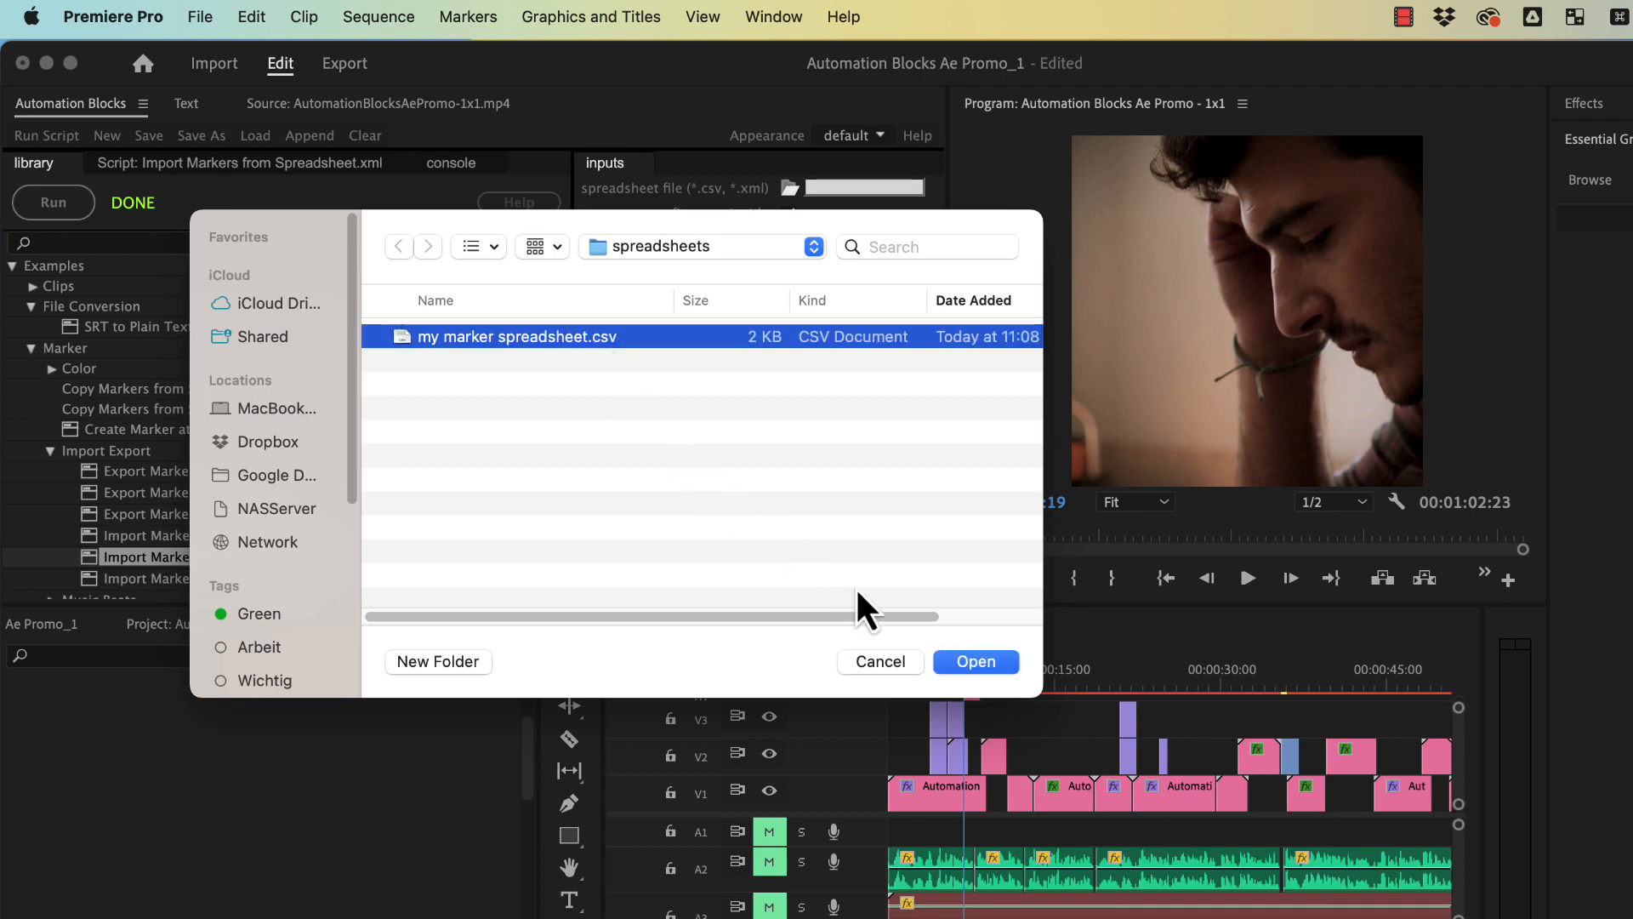
left_click(976, 661)
left_click(52, 202)
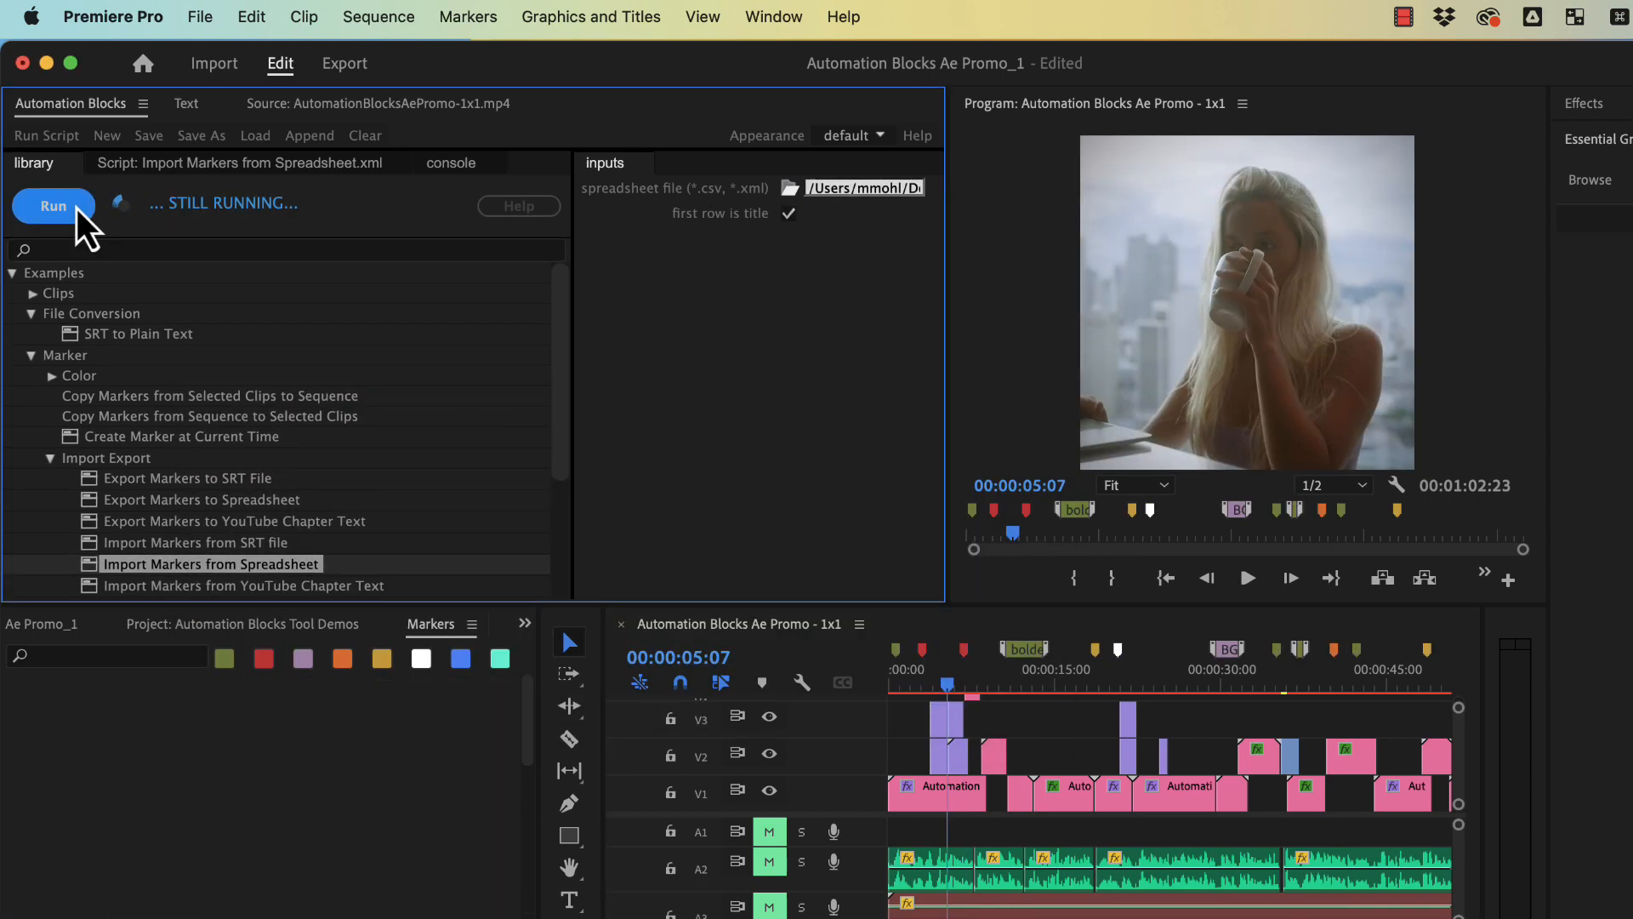
left_click_drag(260, 696, 361, 691)
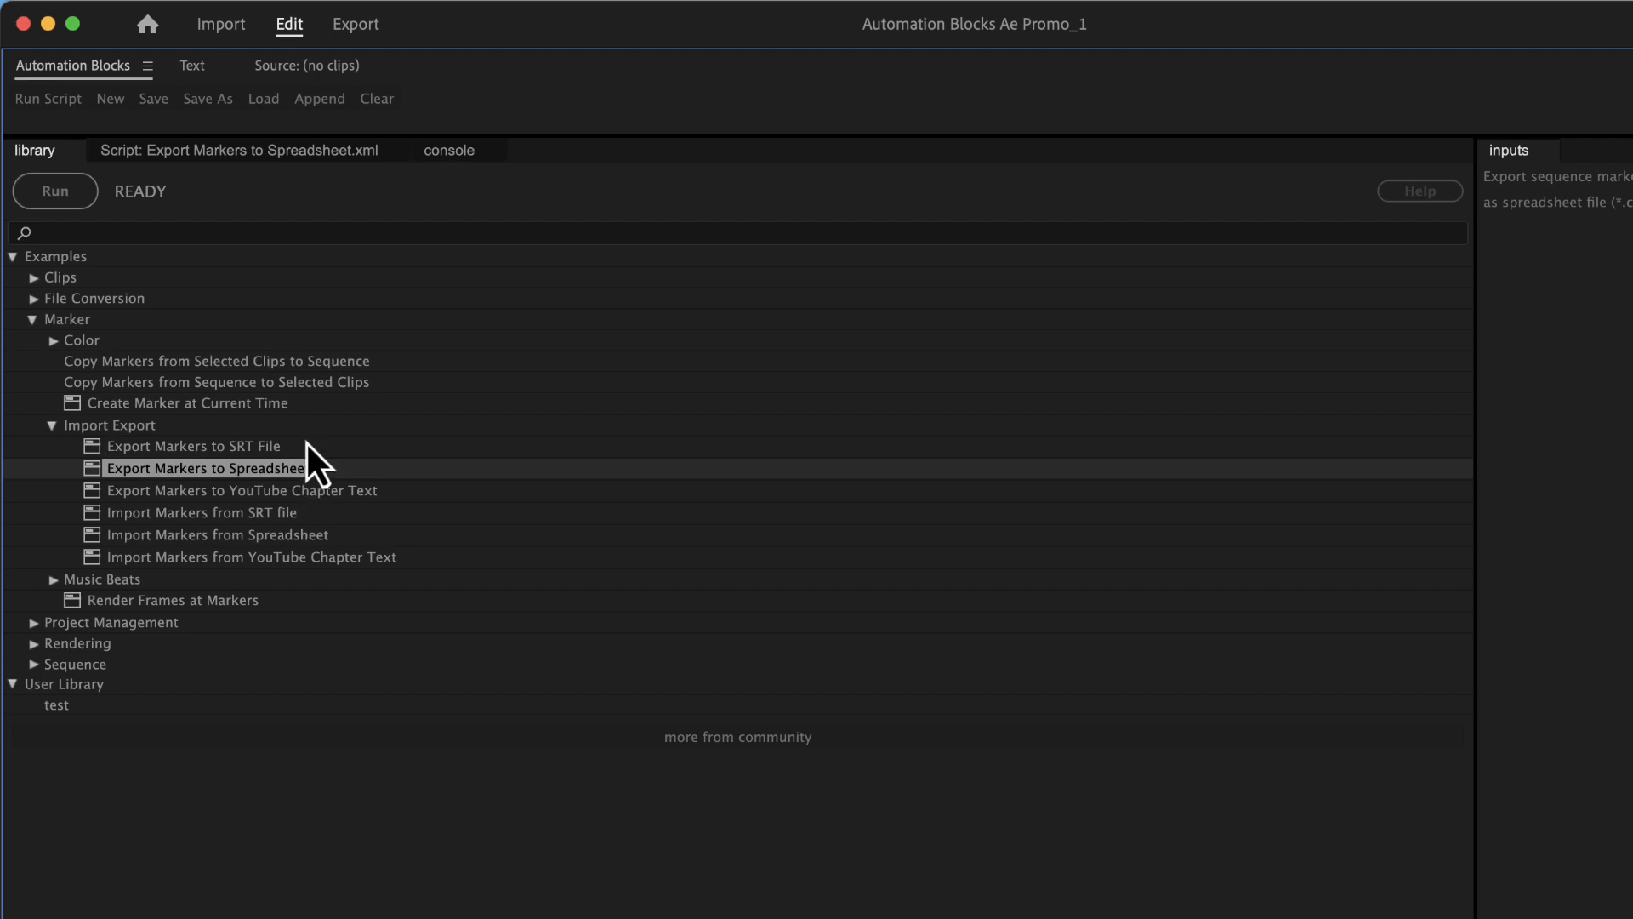
- Expand the collapsed 'to export sequence markers' function in the block editor
left_click(311, 153)
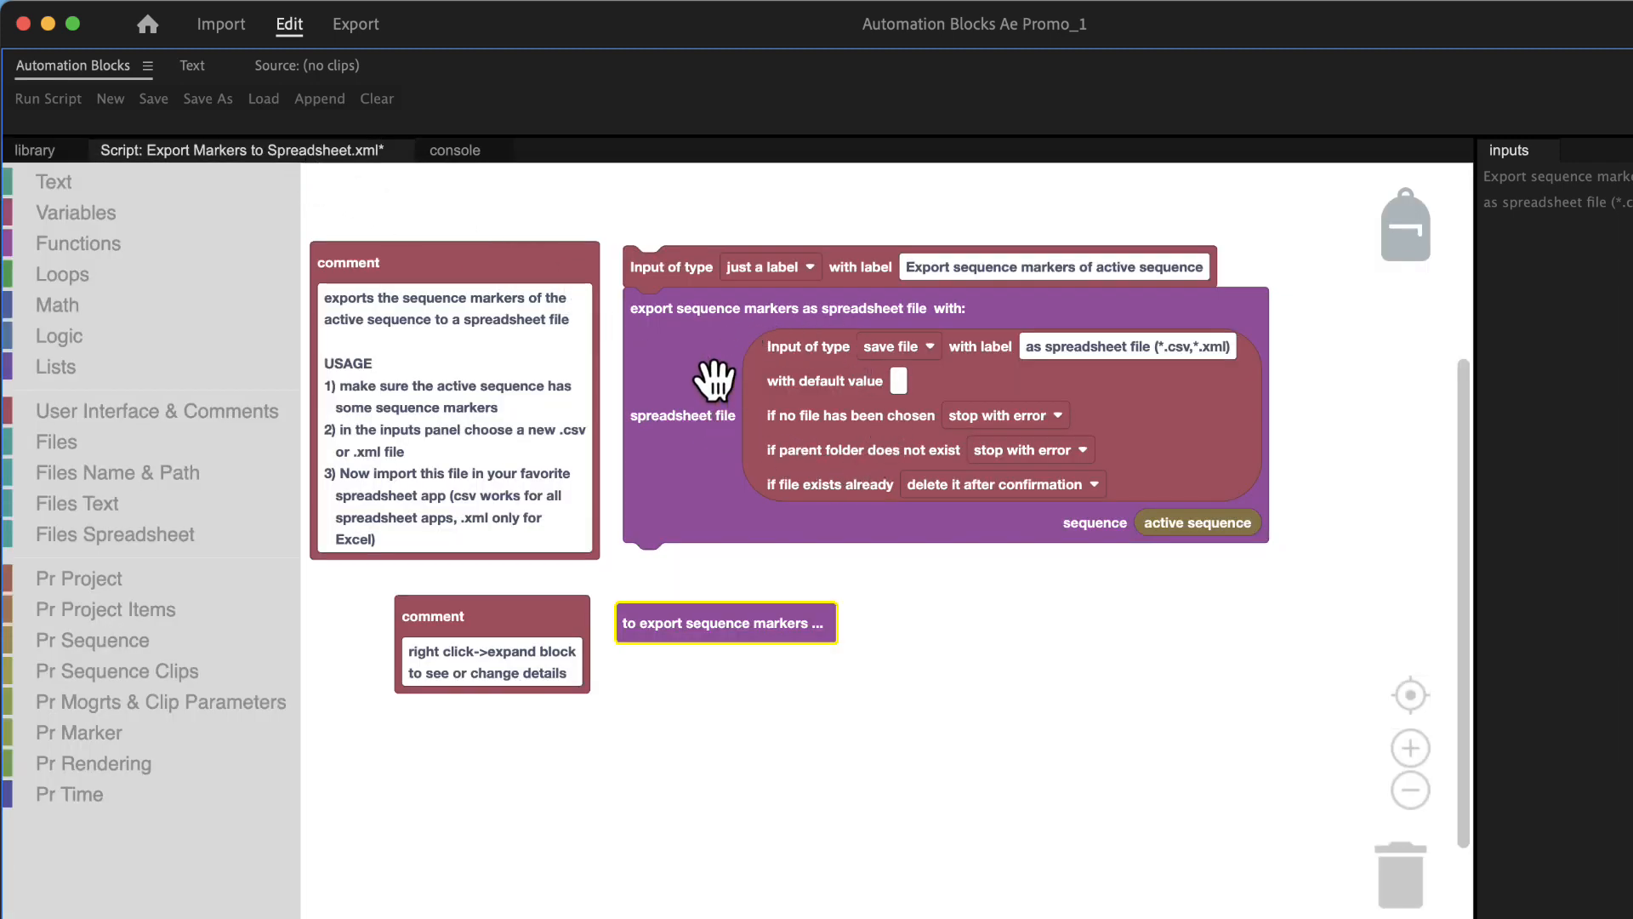
right_click(705, 626)
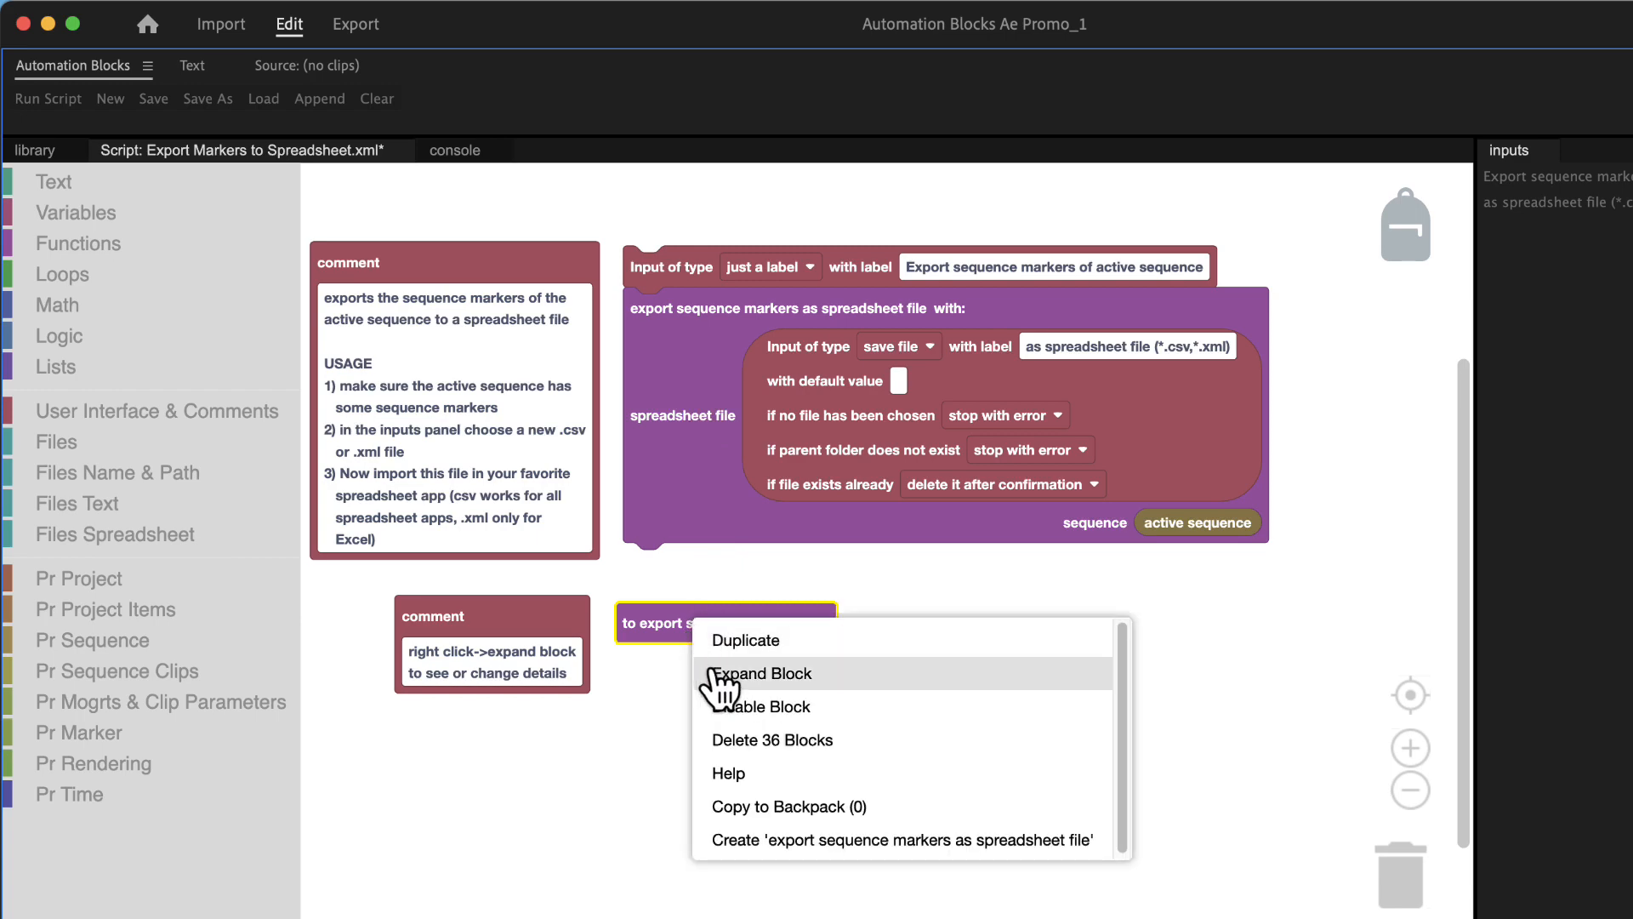
left_click(761, 672)
left_click_drag(1465, 432, 1459, 581)
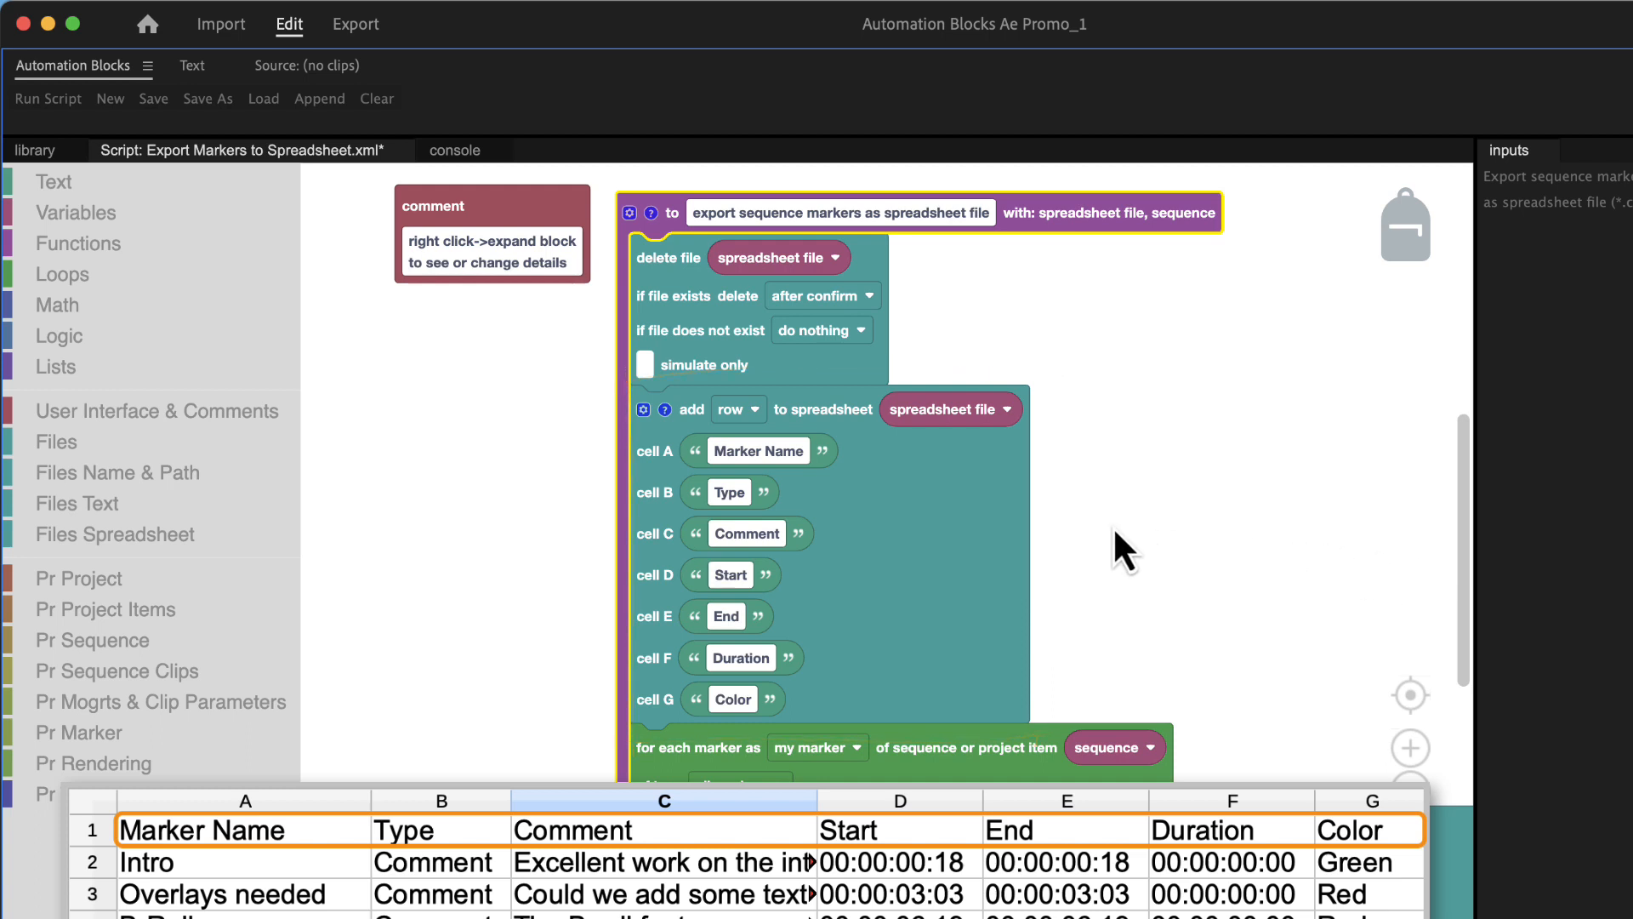
- Replace Type in header cell B with Color and trim the header row to end at cell F
left_click(778, 505)
left_click_drag(778, 507, 252, 533)
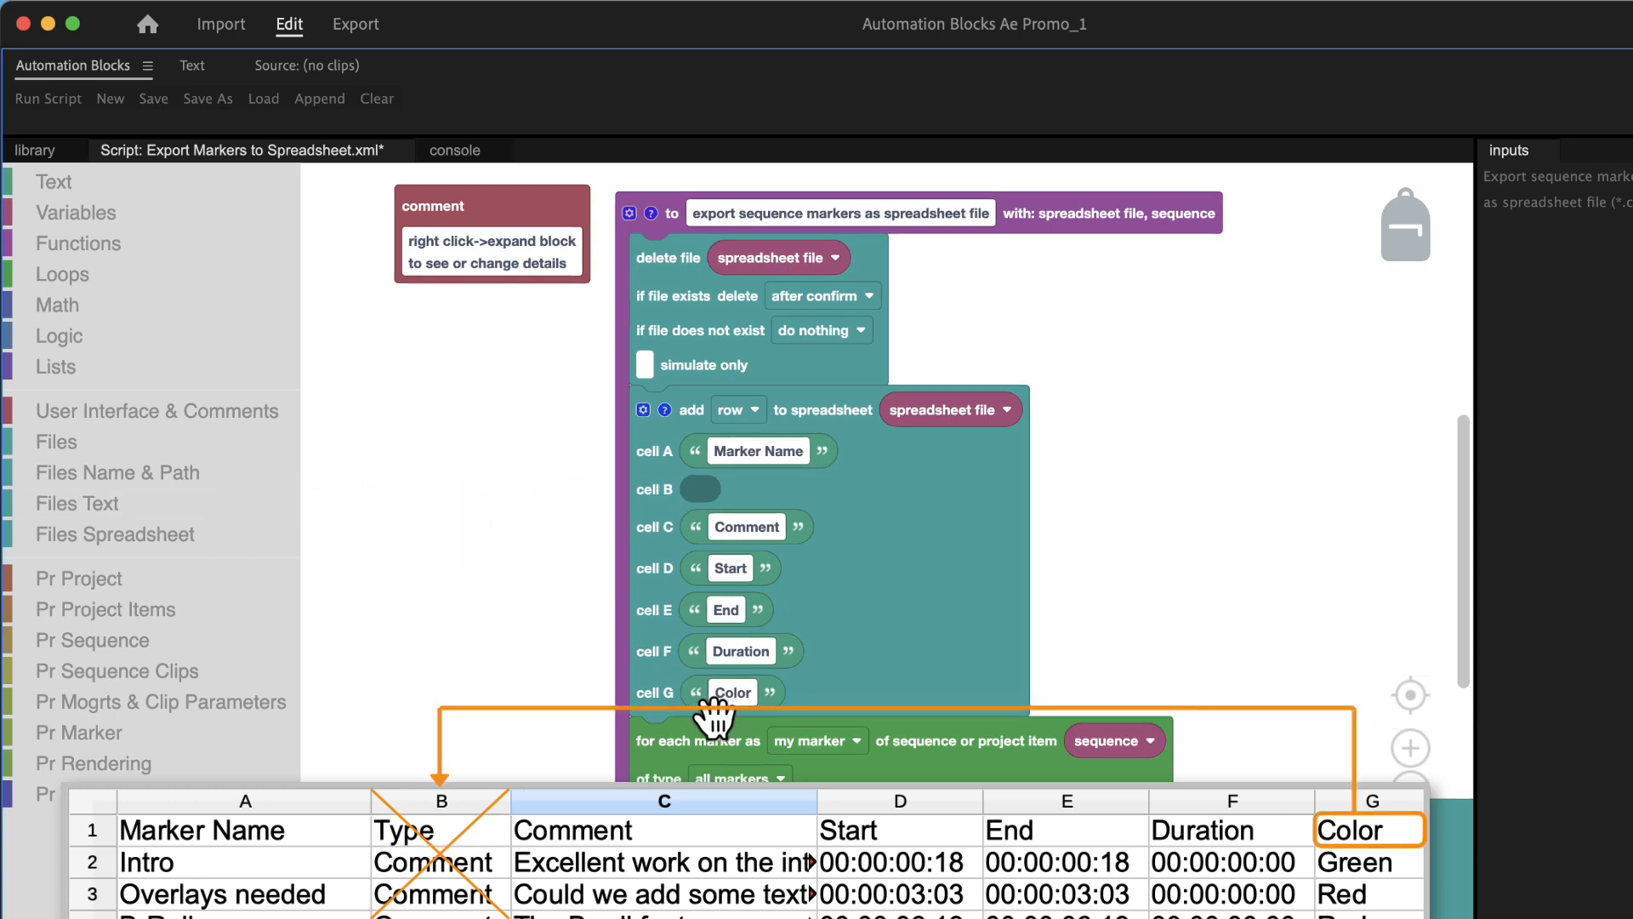
left_click_drag(732, 691, 716, 502)
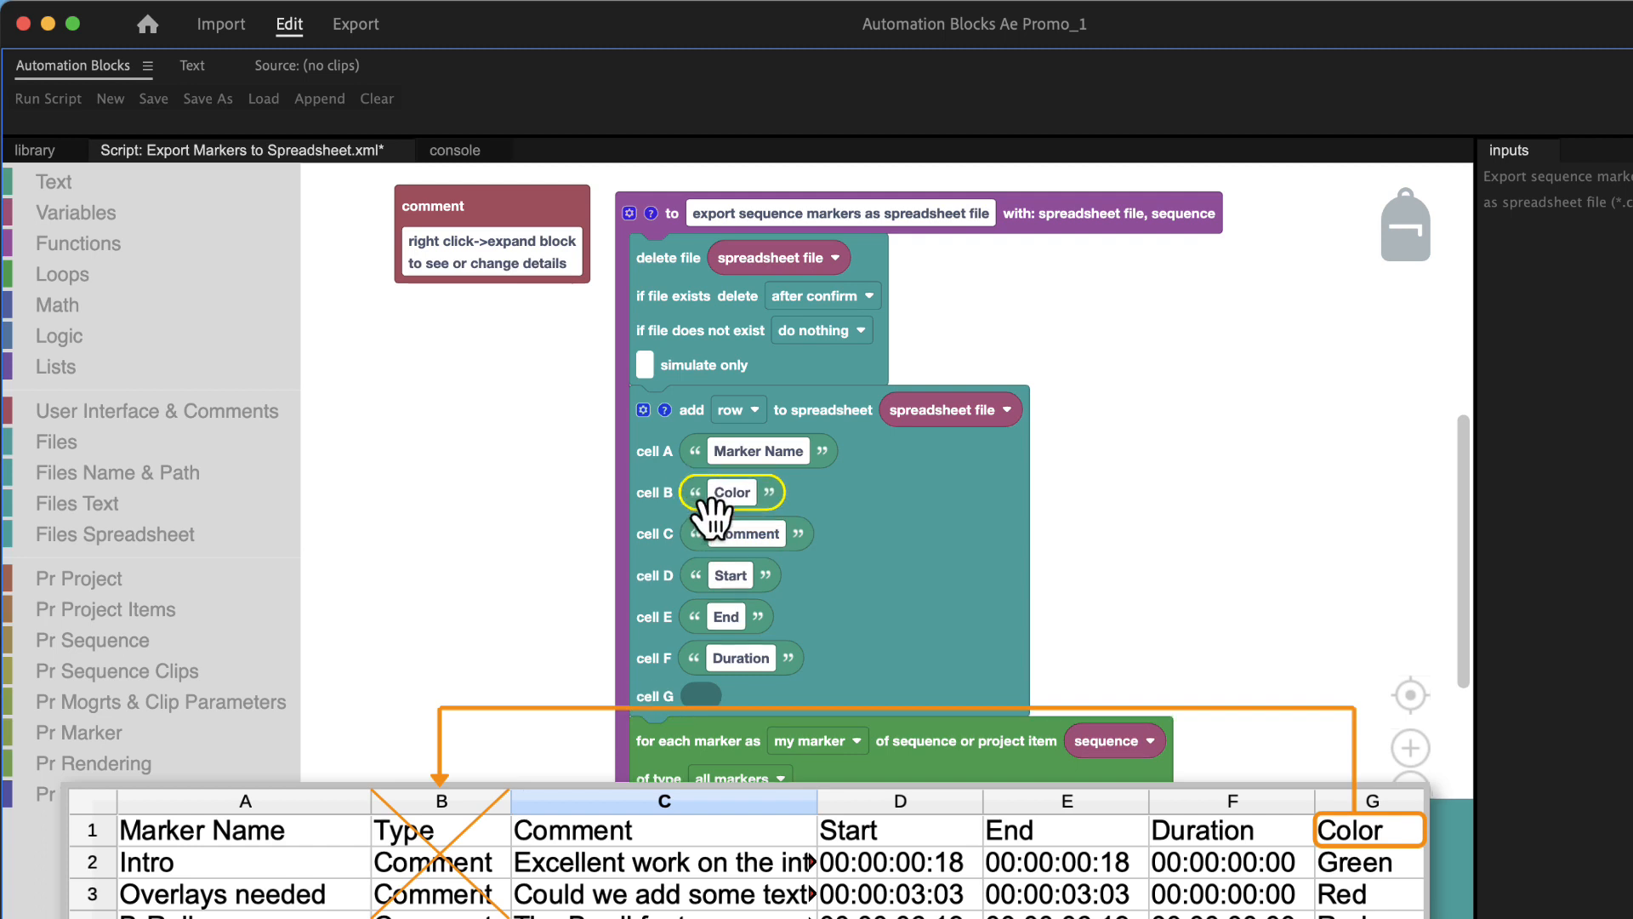
left_click(643, 410)
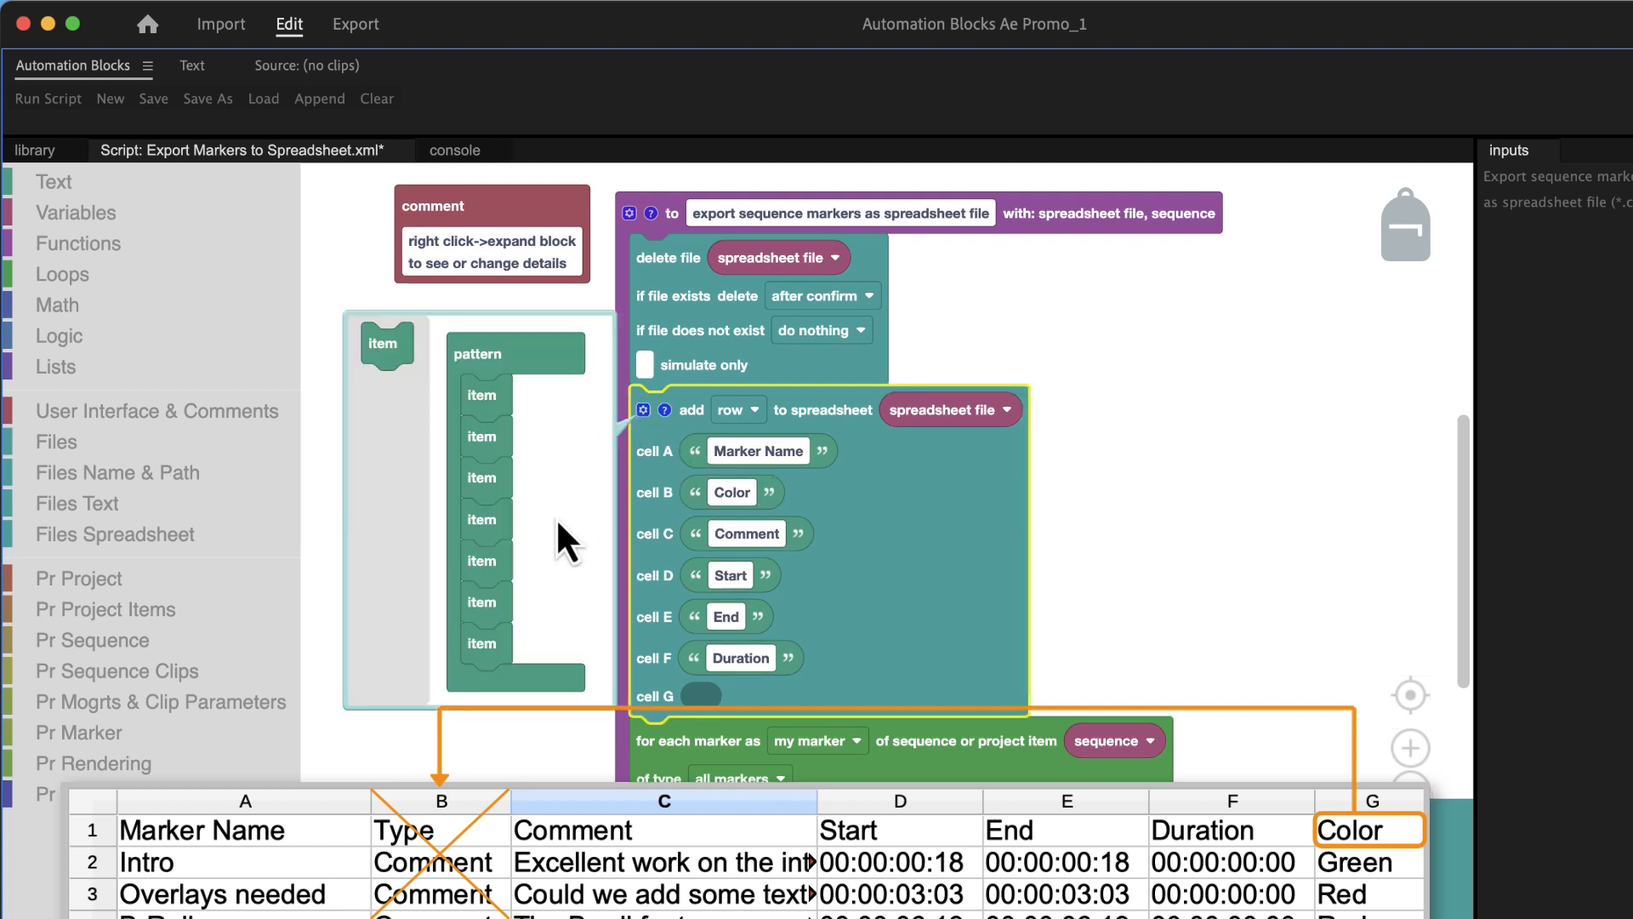
left_click_drag(495, 658, 371, 620)
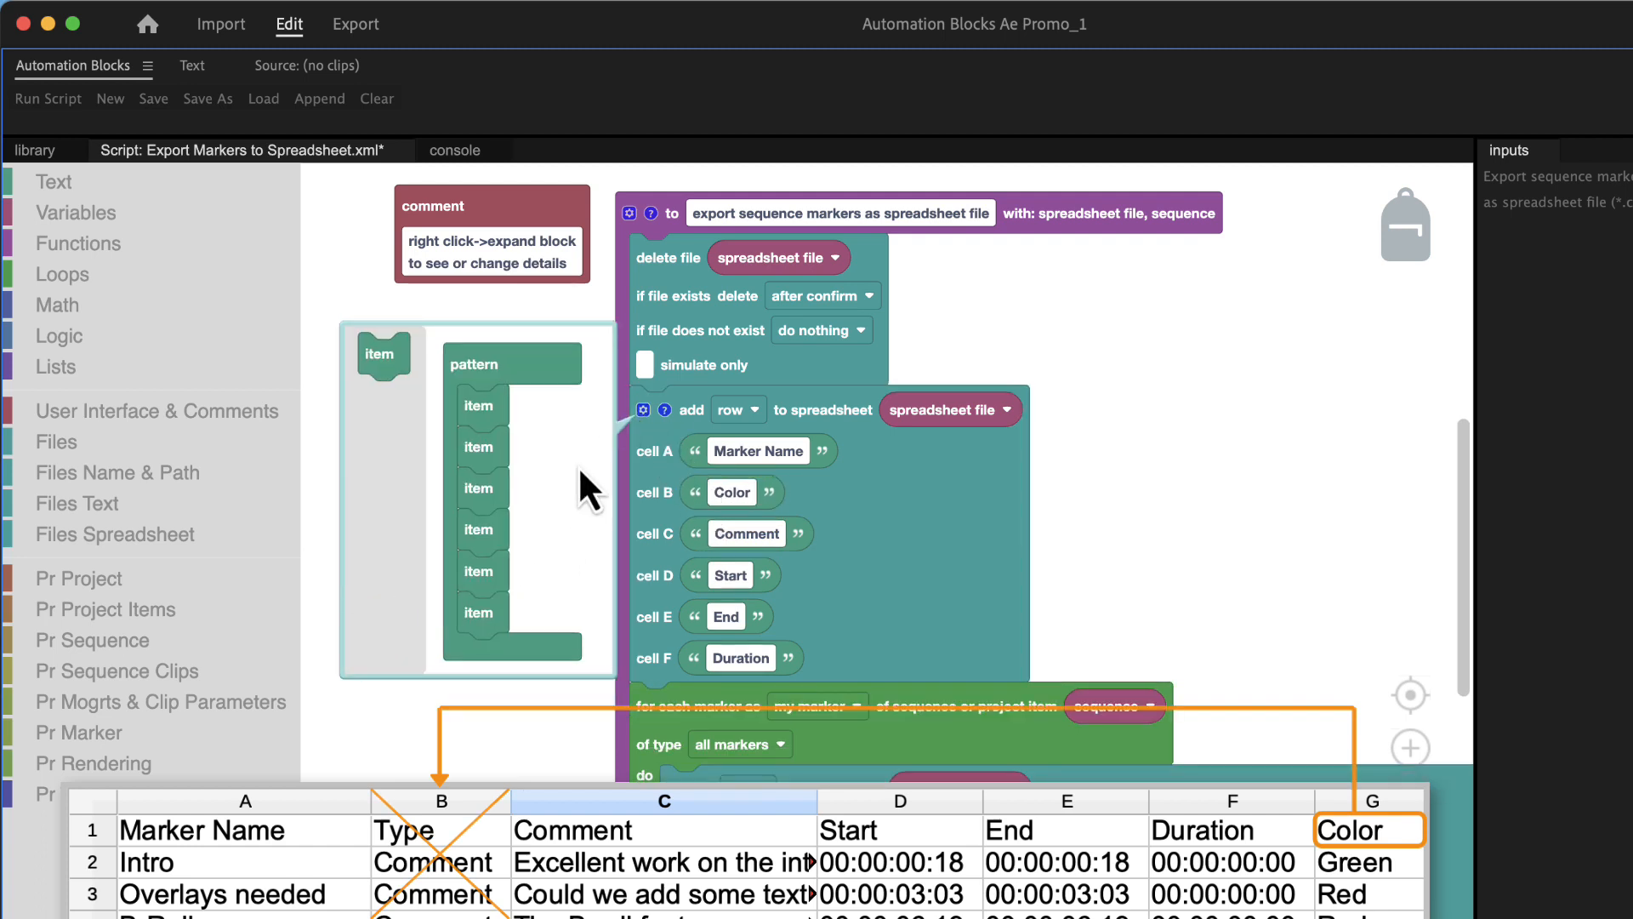
left_click(643, 410)
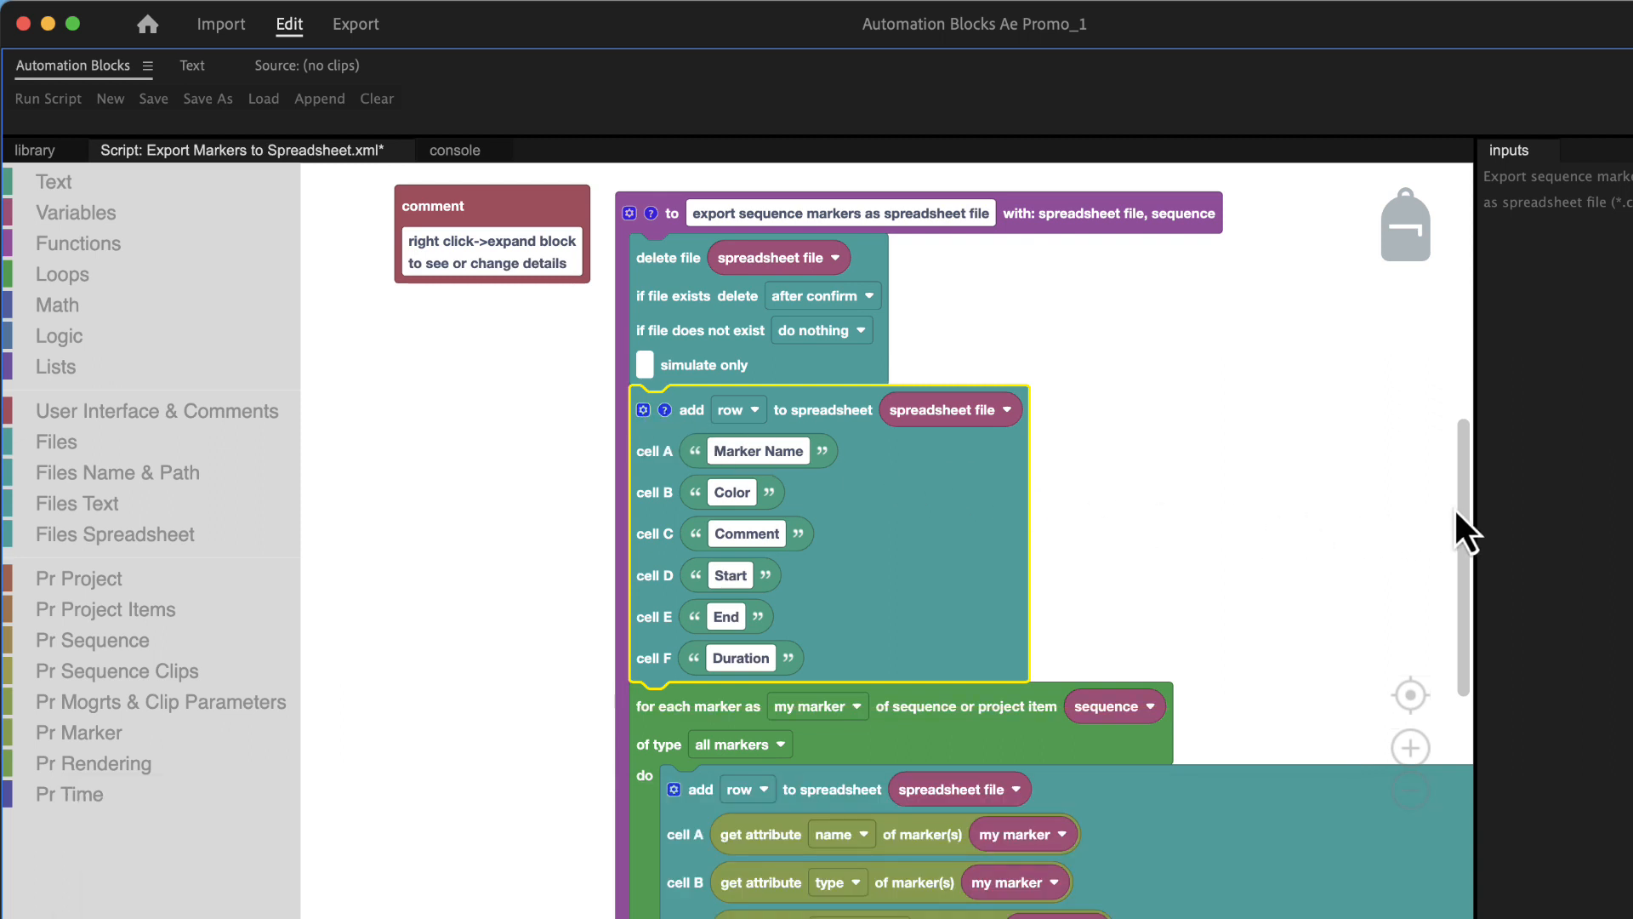
left_click_drag(1460, 506, 1460, 656)
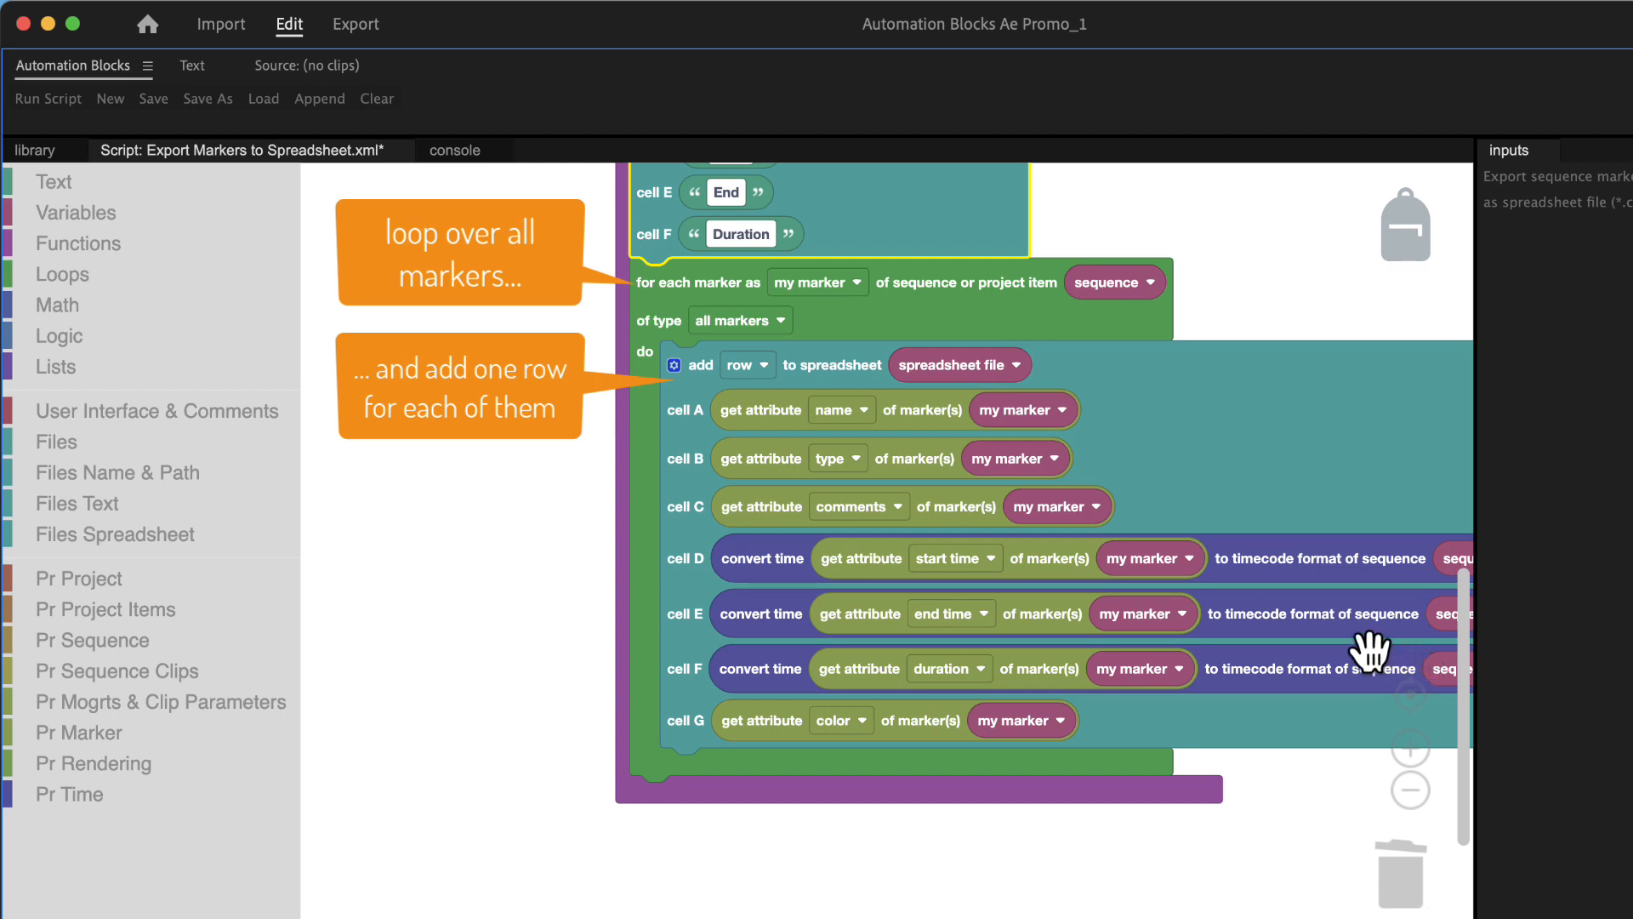
- Put each marker's color attribute in loop cell B instead of type, ending the row at cell F
left_click(765, 462)
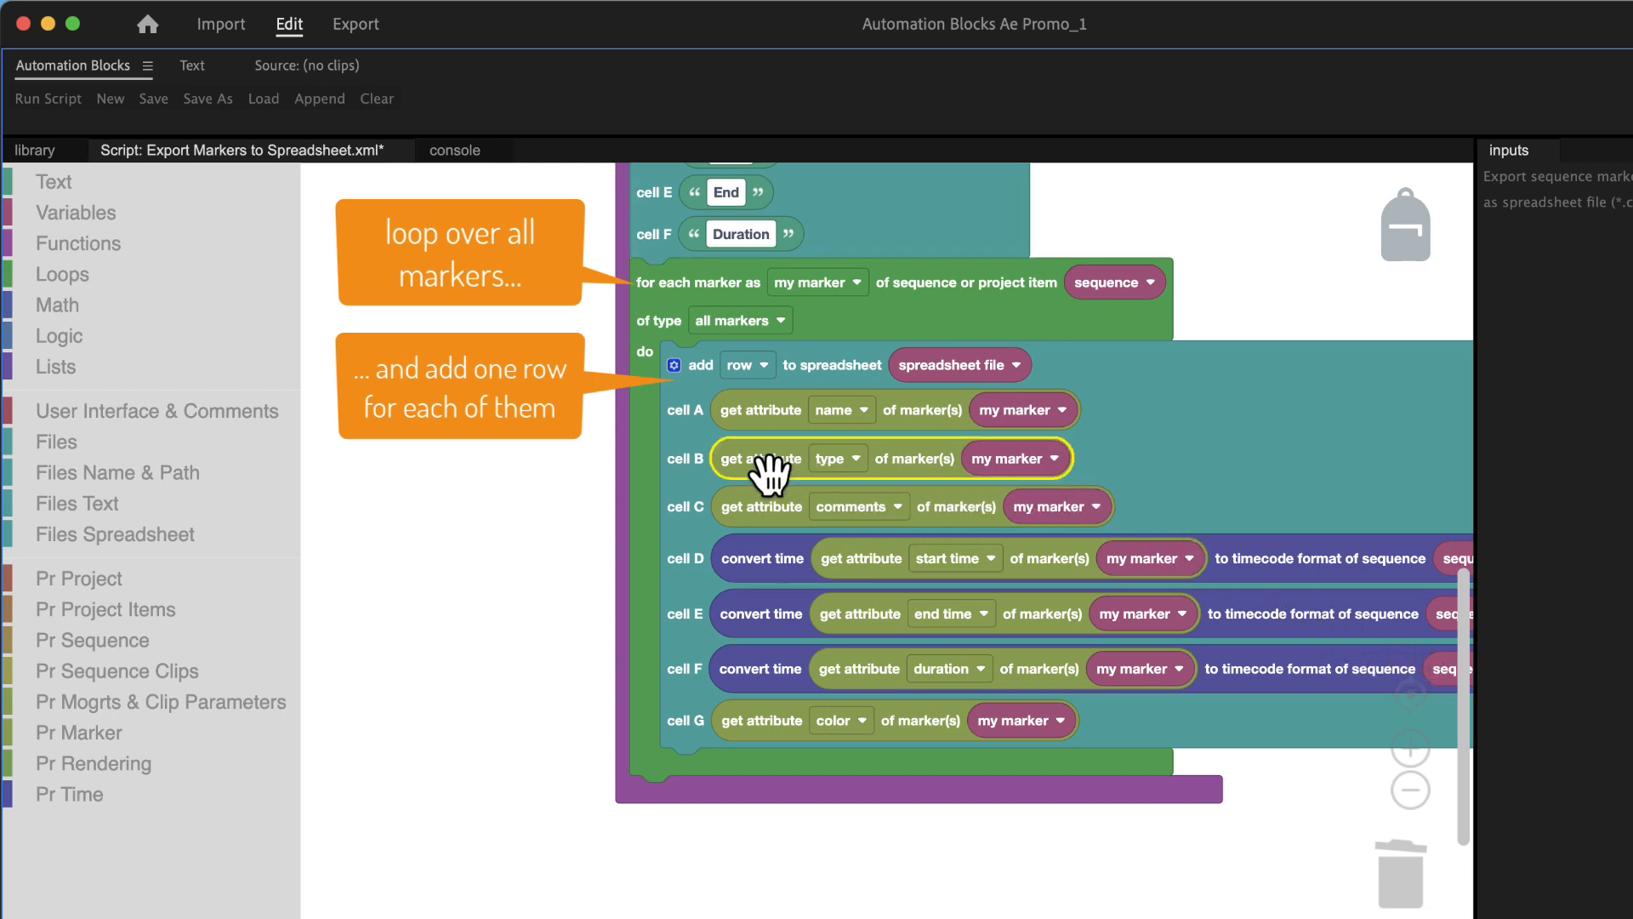
left_click_drag(768, 473, 225, 463)
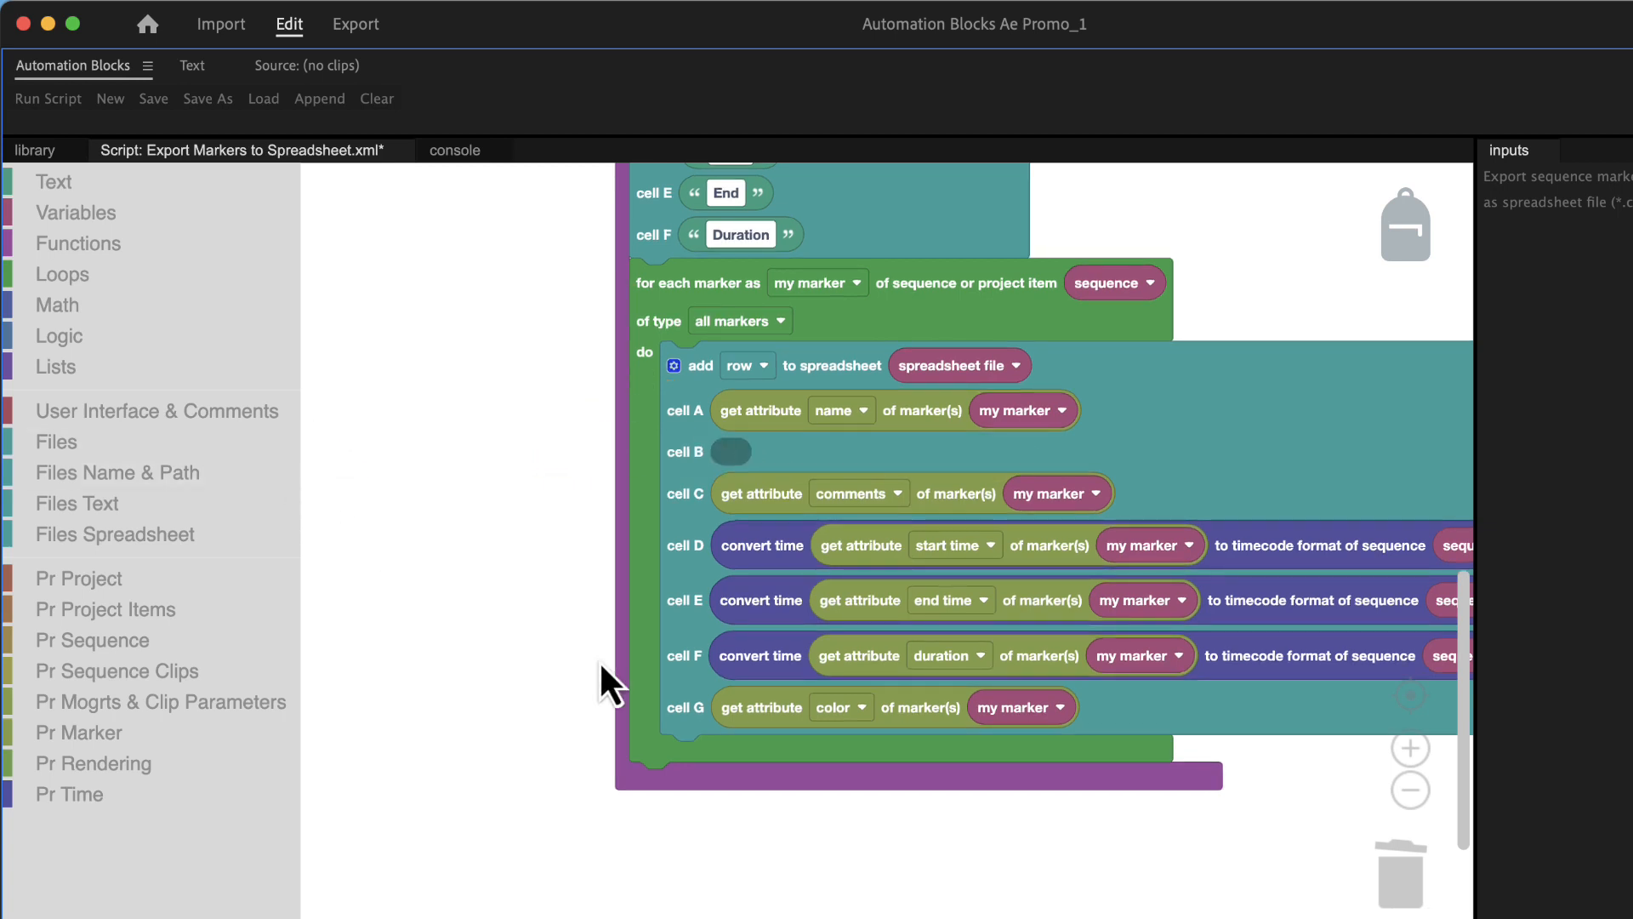
left_click_drag(762, 707, 744, 474)
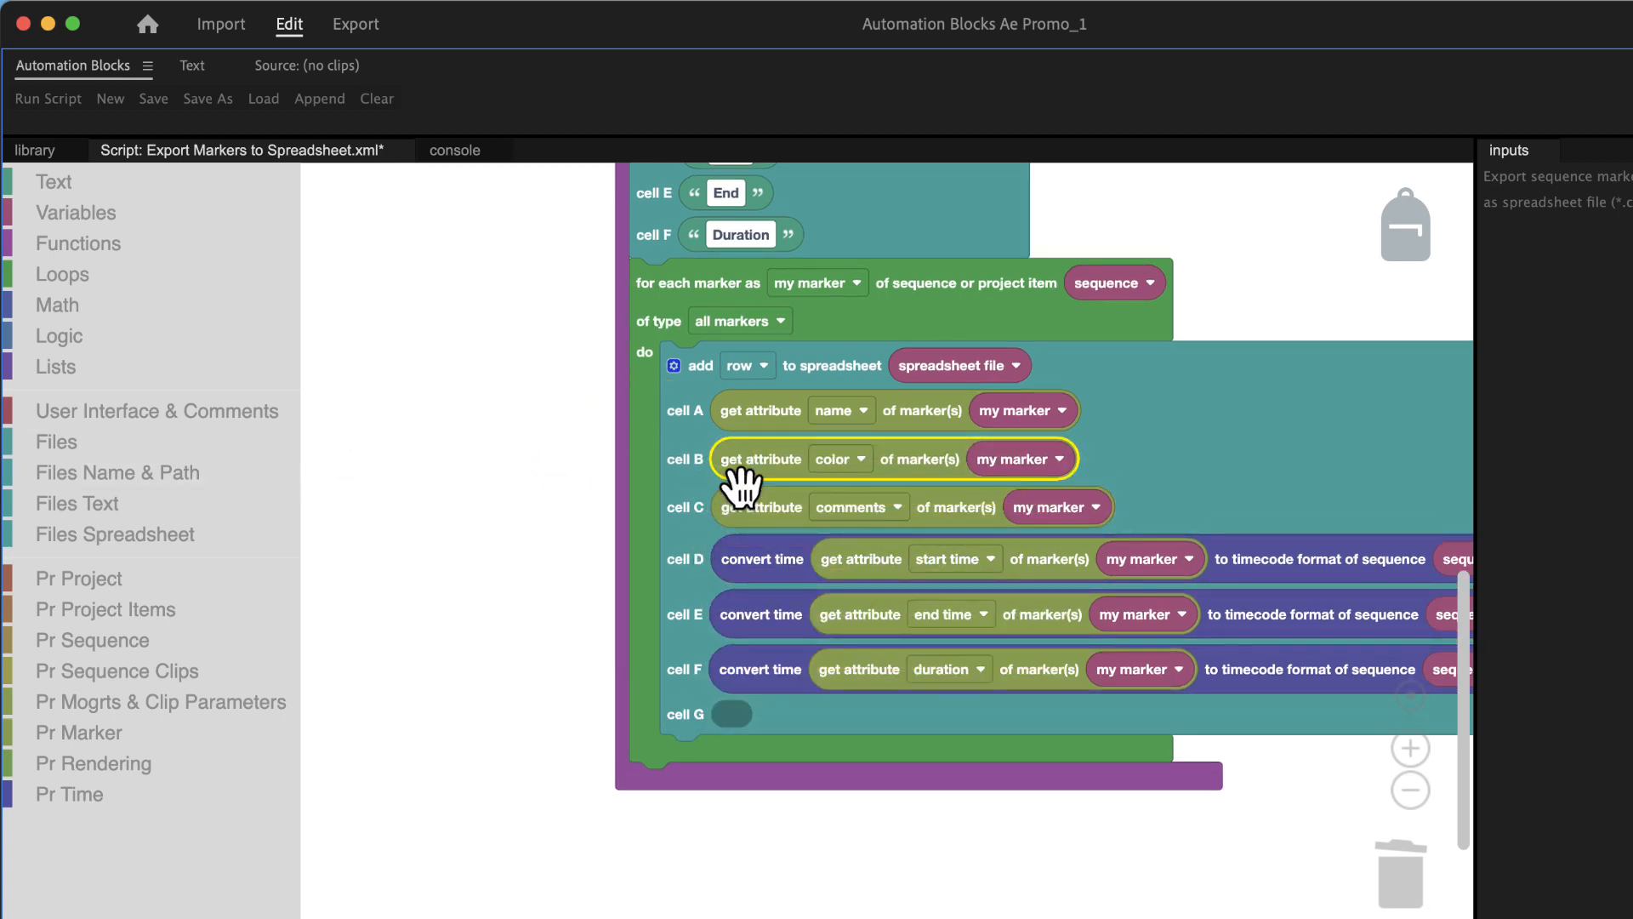
left_click(674, 365)
left_click_drag(550, 597, 421, 376)
left_click(675, 365)
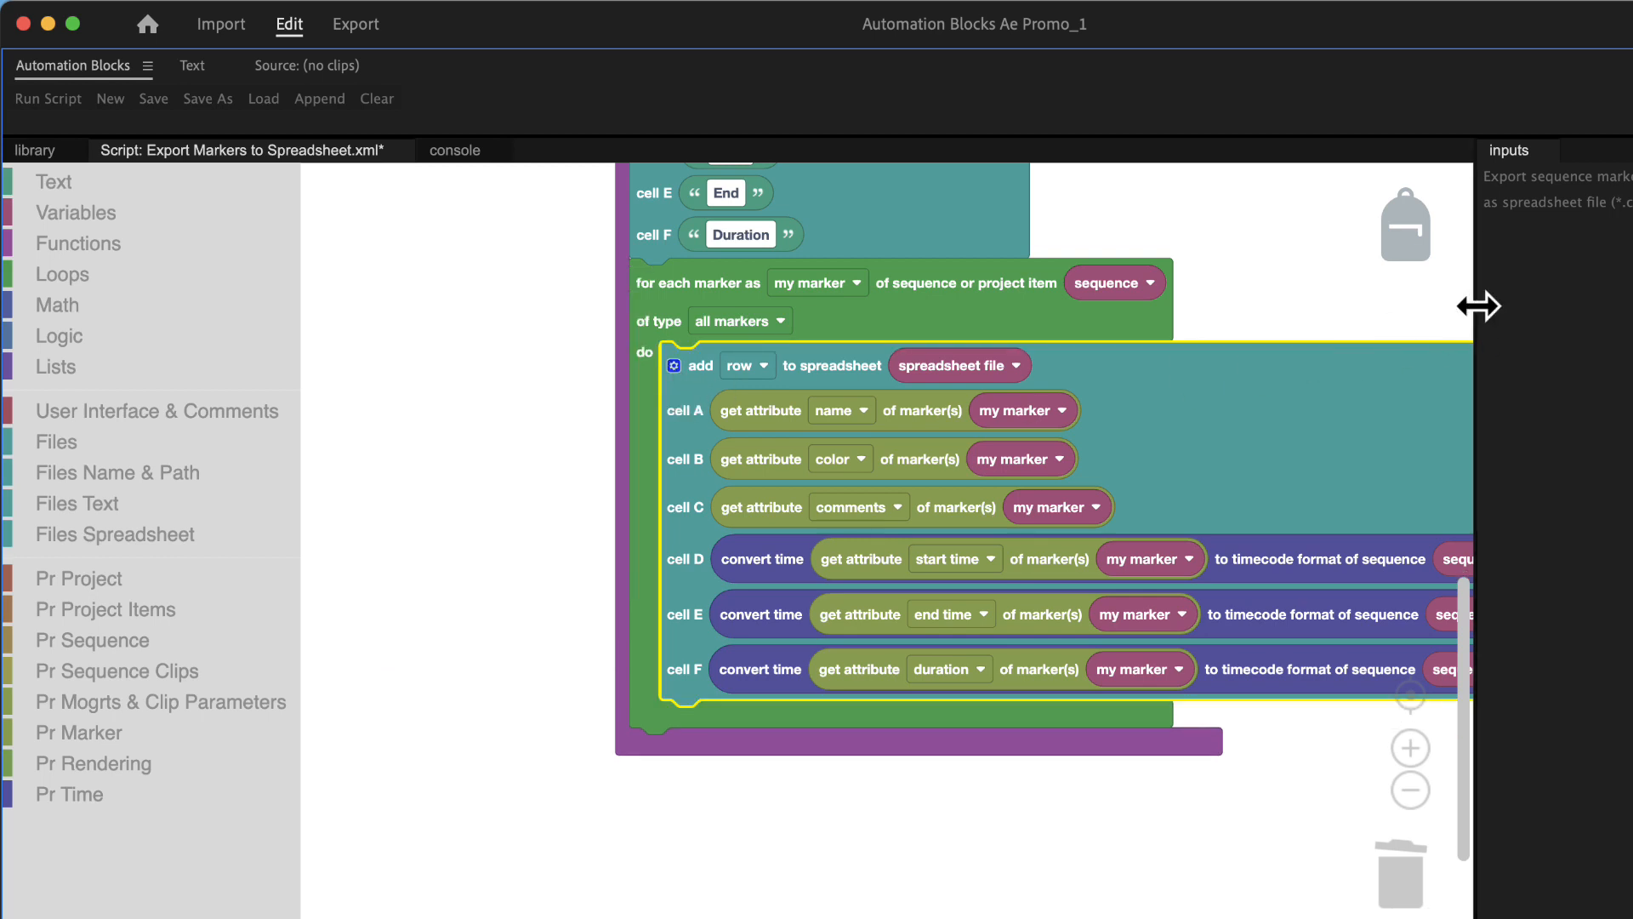
left_click_drag(1479, 306, 1251, 305)
- Export the markers to my marker spreadsheet new.csv and return to the script library
left_click(1490, 203)
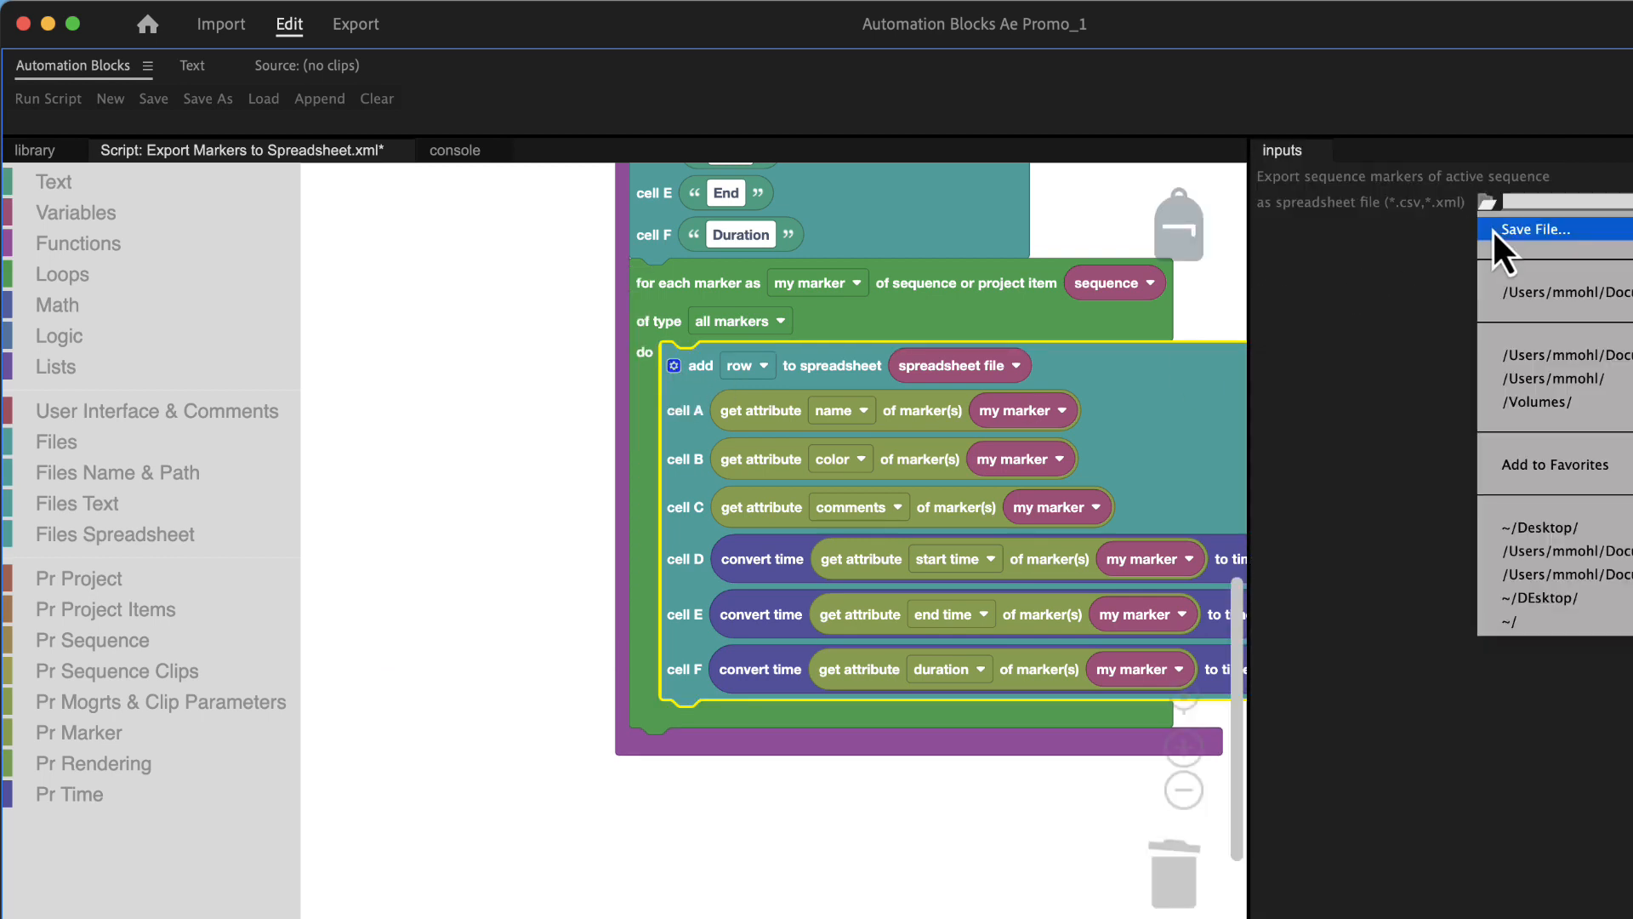
left_click(1535, 229)
left_click(1197, 249)
type("n")
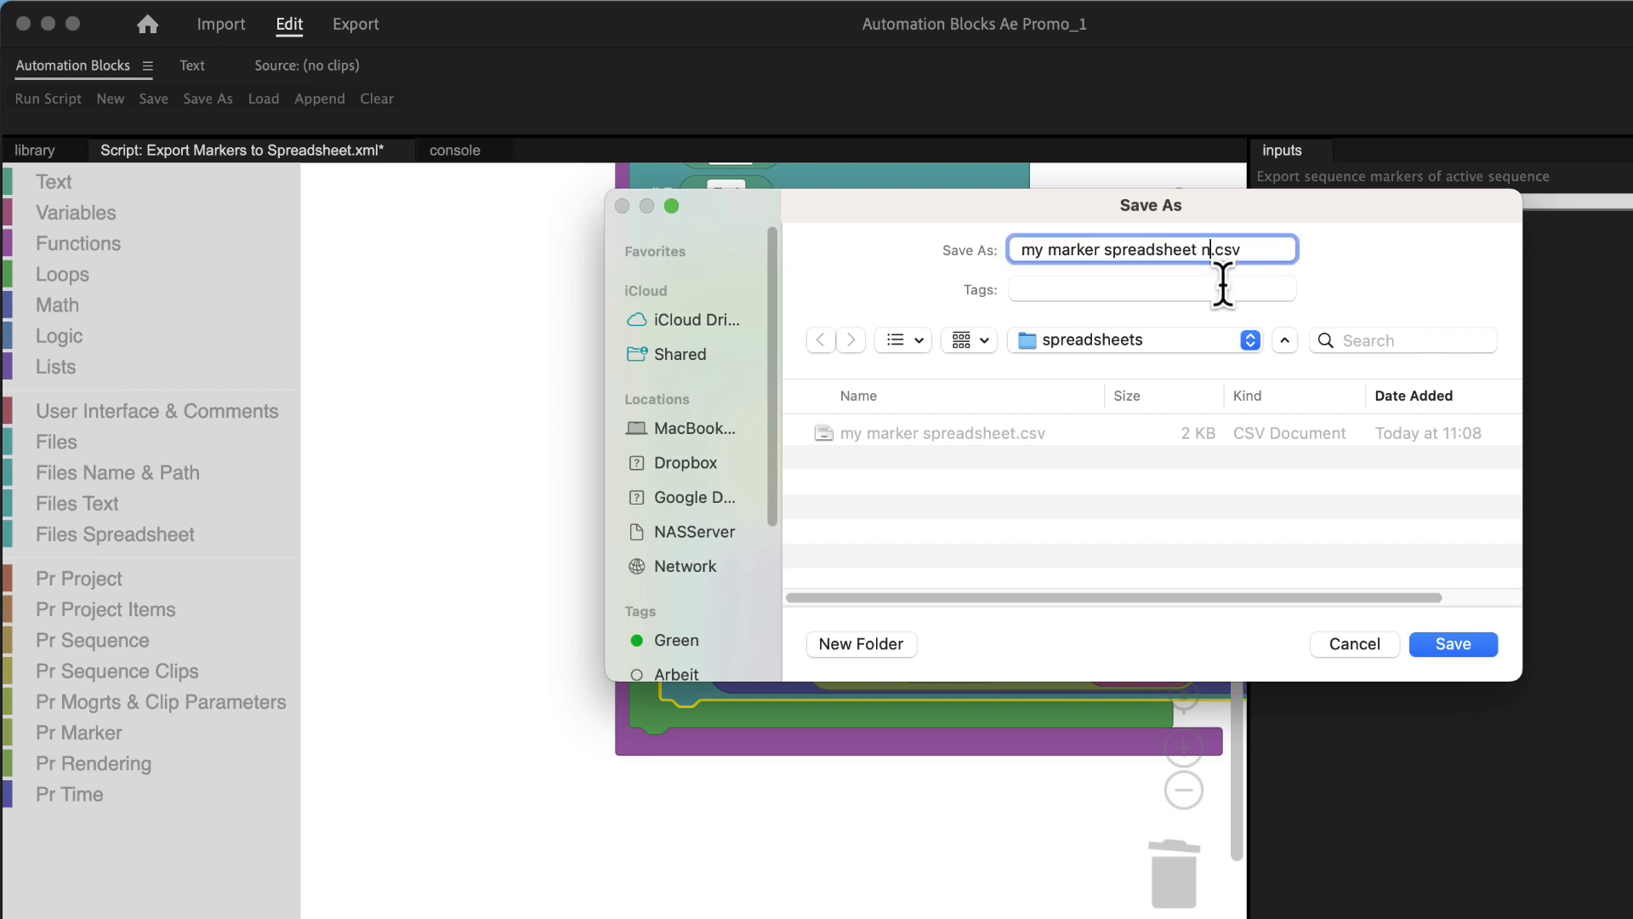
type("ew")
left_click(1453, 643)
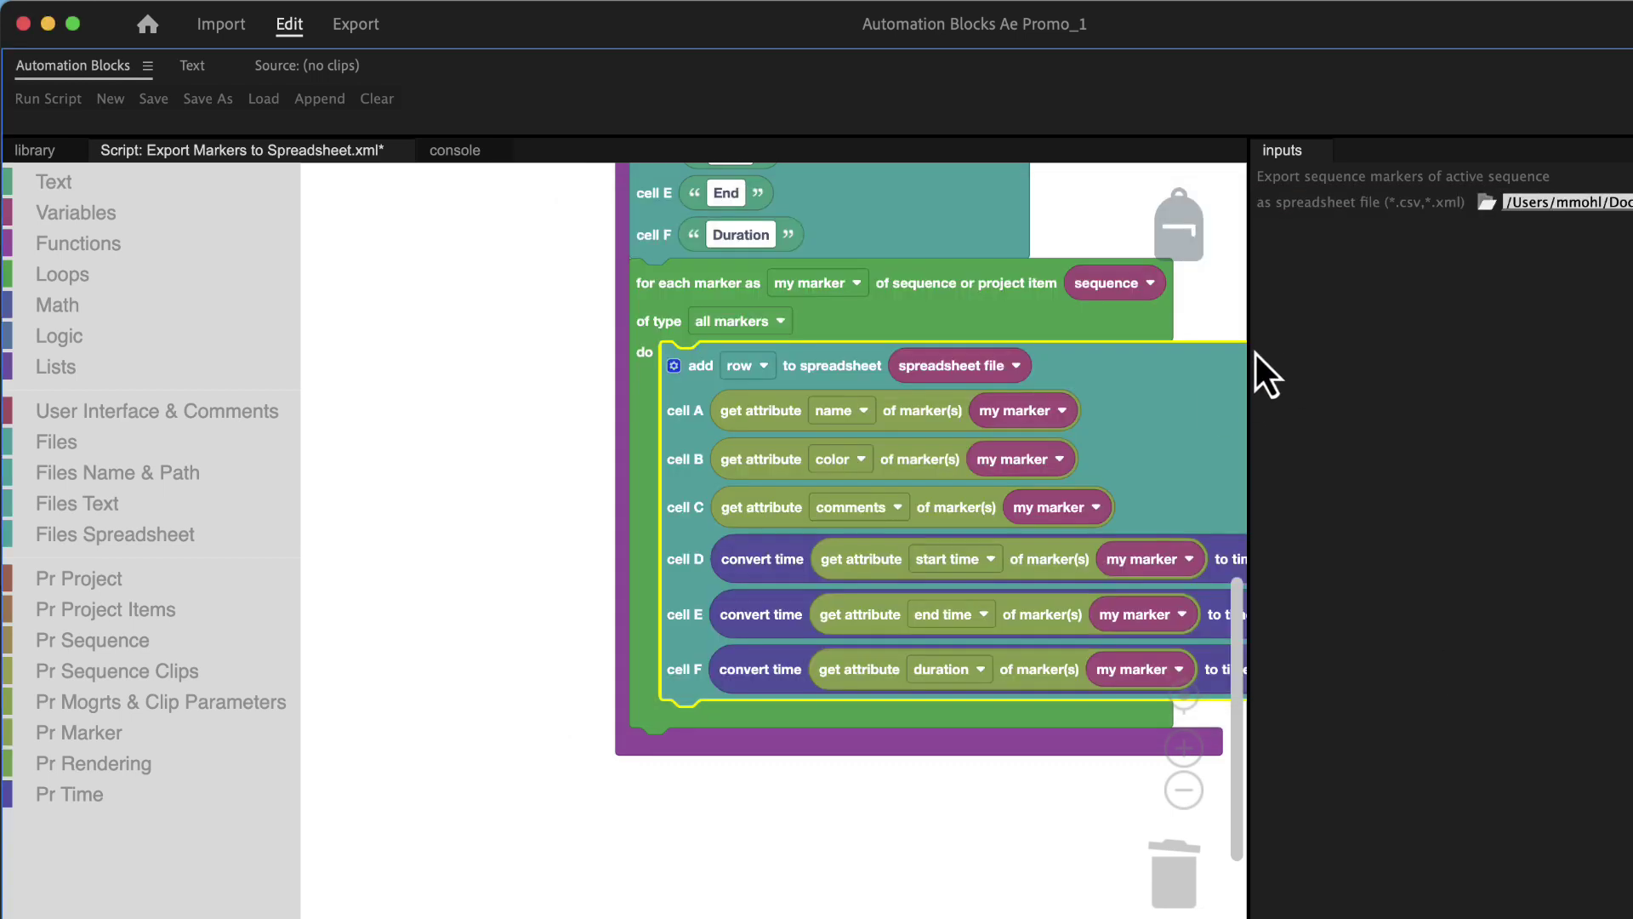
left_click(50, 98)
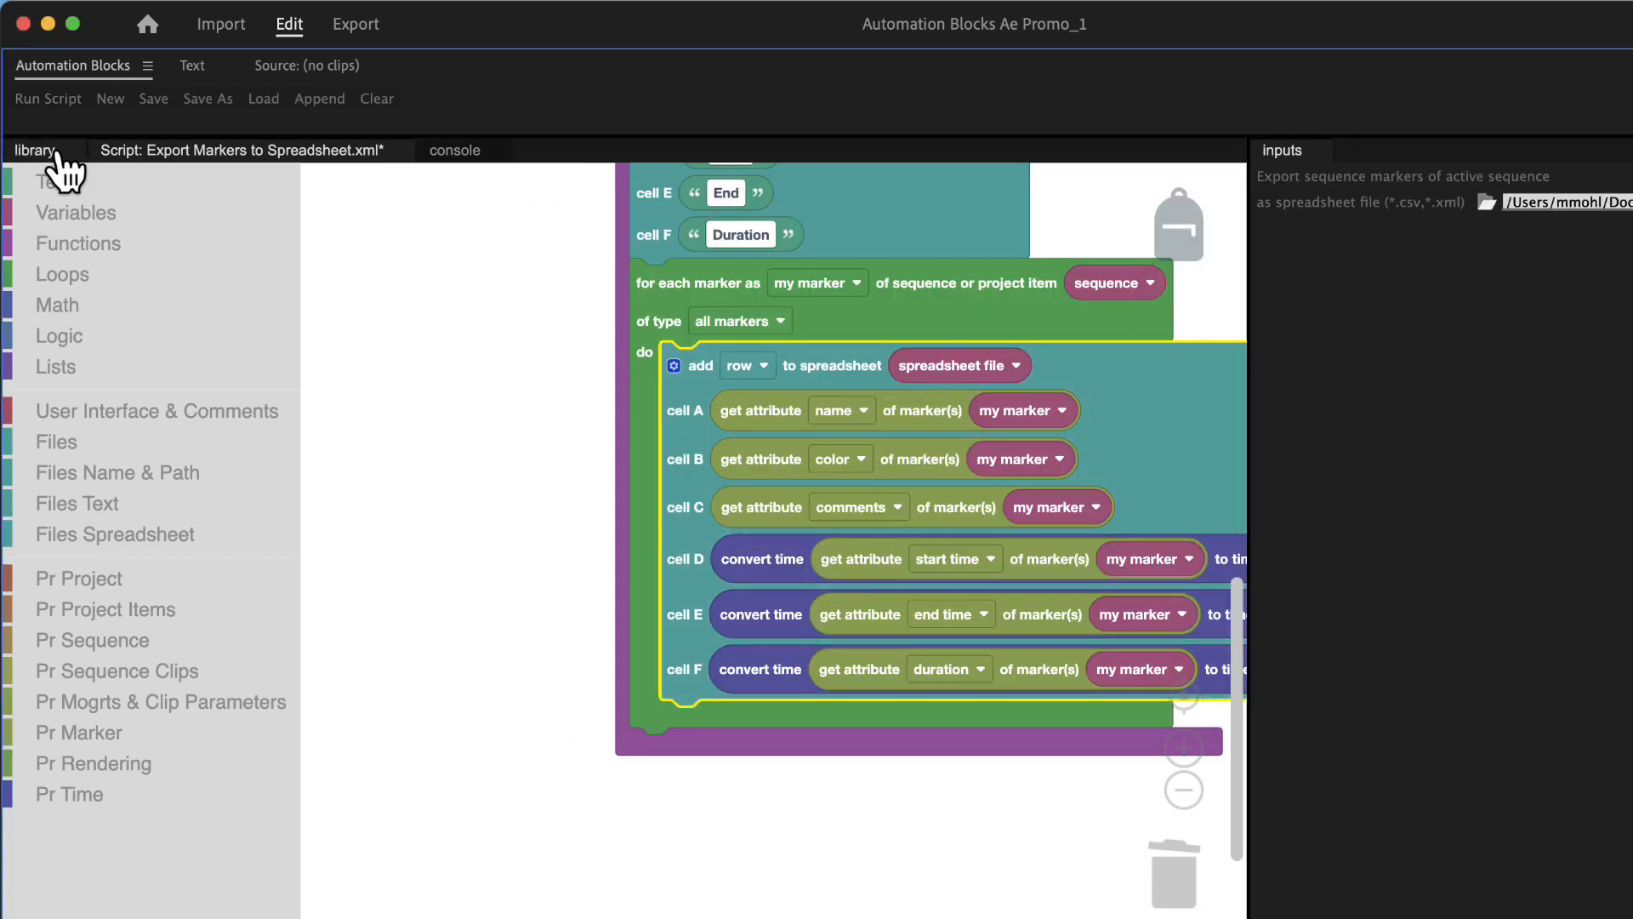
left_click(37, 151)
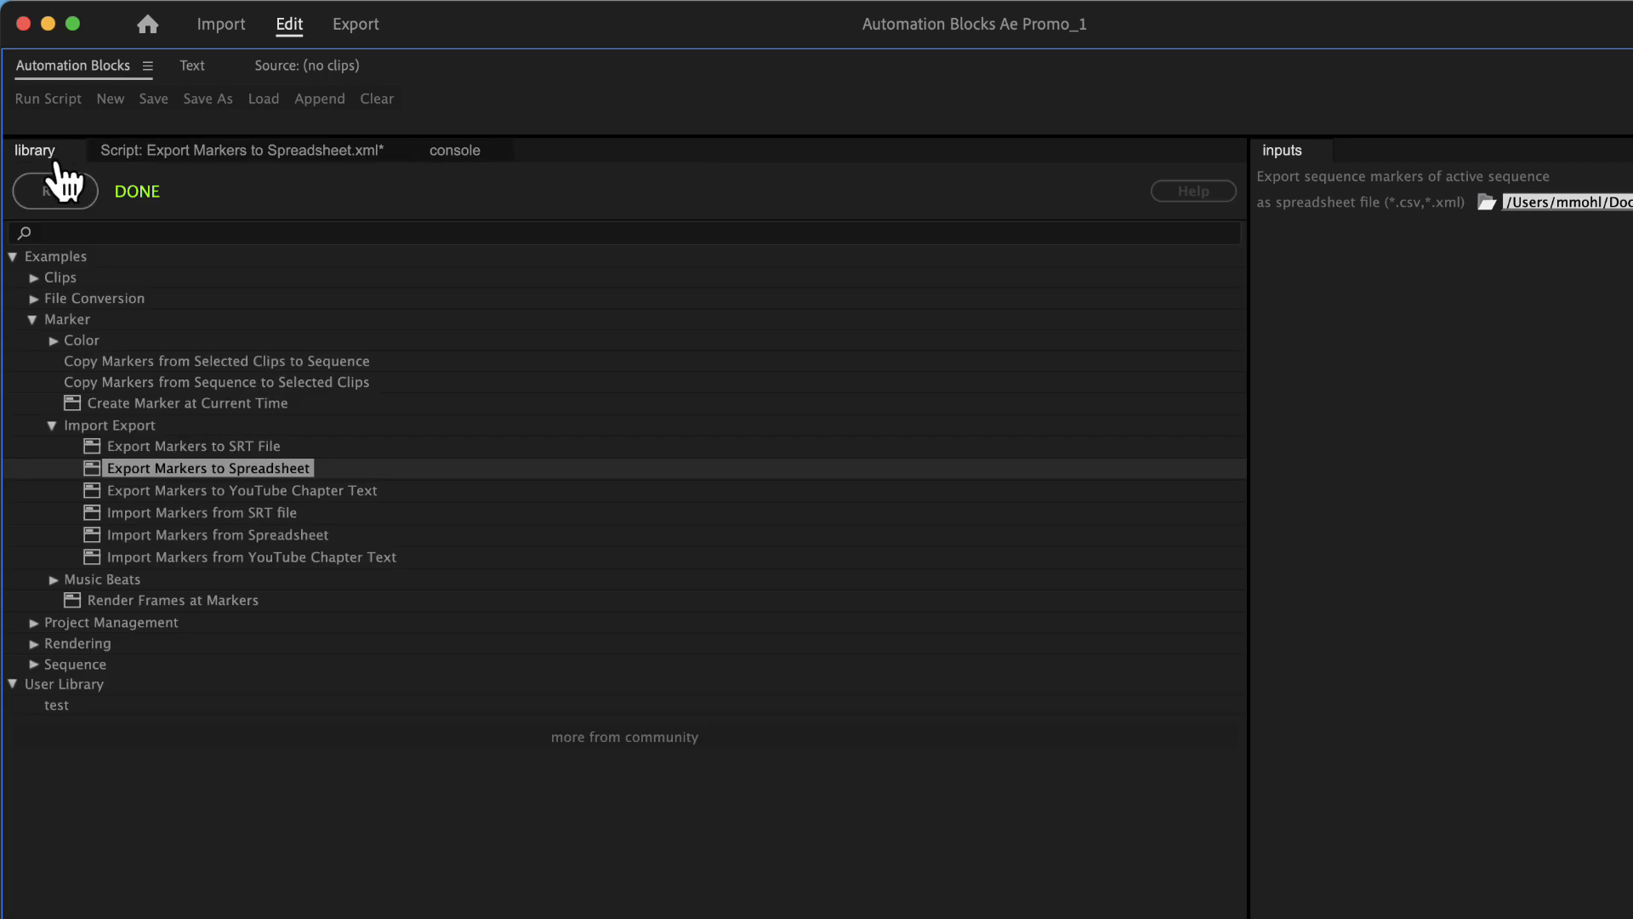
- Load the 'Copy Markers from Selected Clips to Sequence' example script
left_click(129, 362)
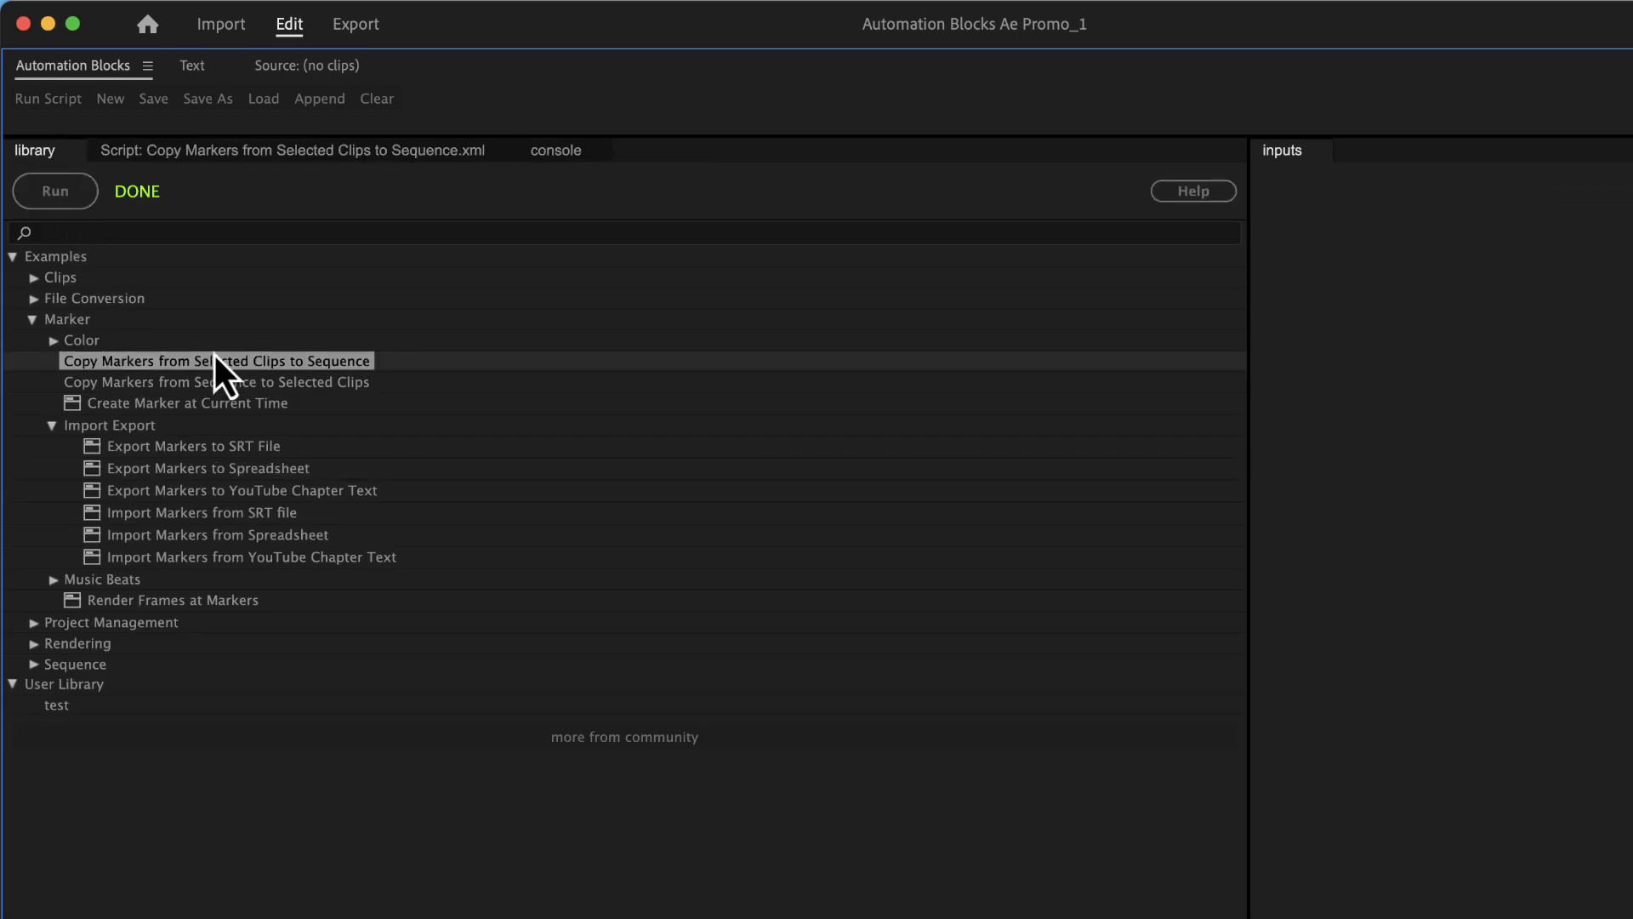